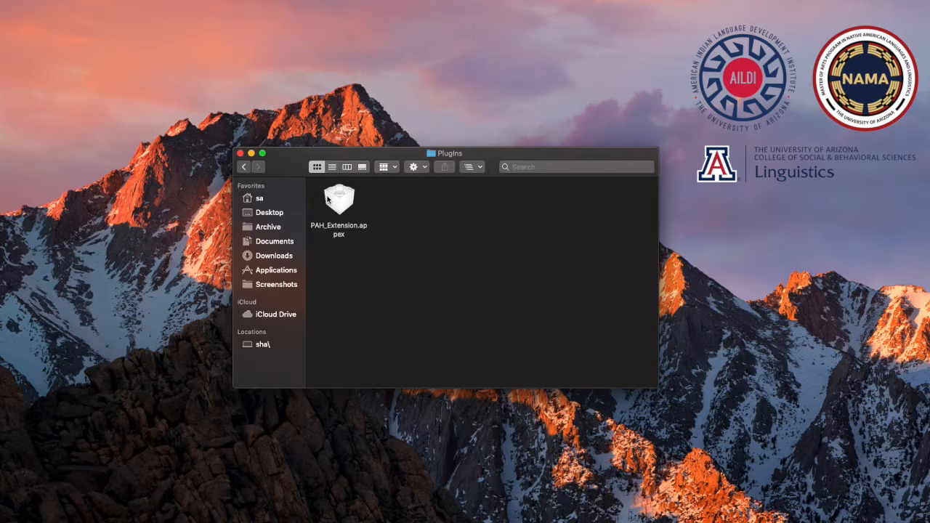
# - Show the package contents of PAH_Extension.appex and open the Resources folder inside Contents
pyautogui.click(345, 229)
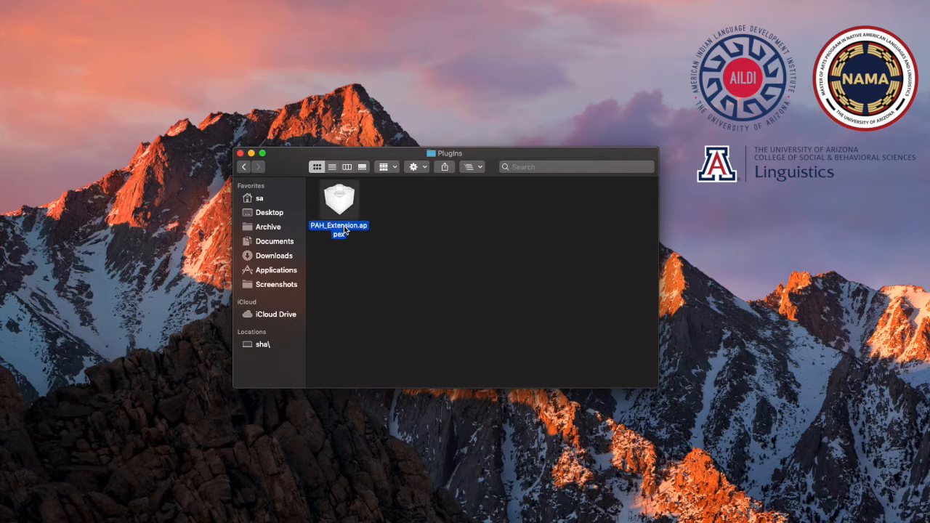
pyautogui.rightClick(345, 230)
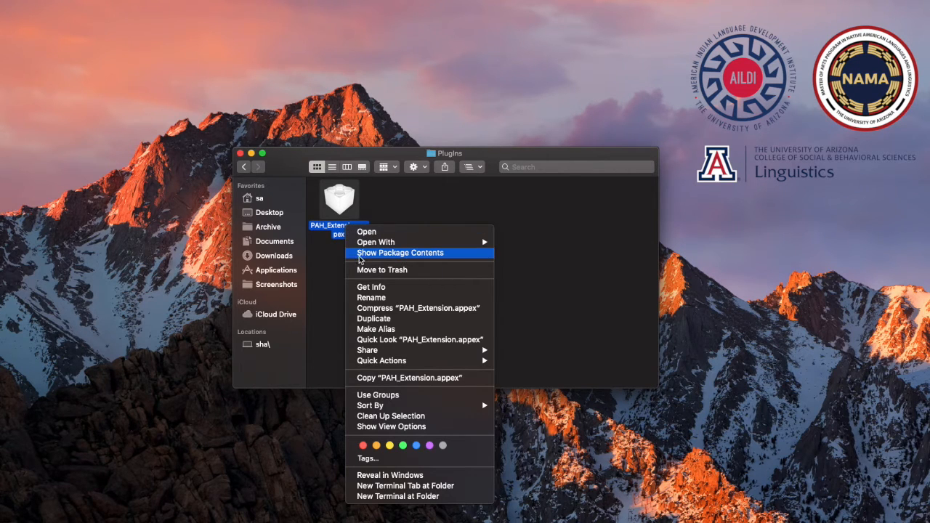
pyautogui.click(438, 253)
pyautogui.doubleClick(355, 210)
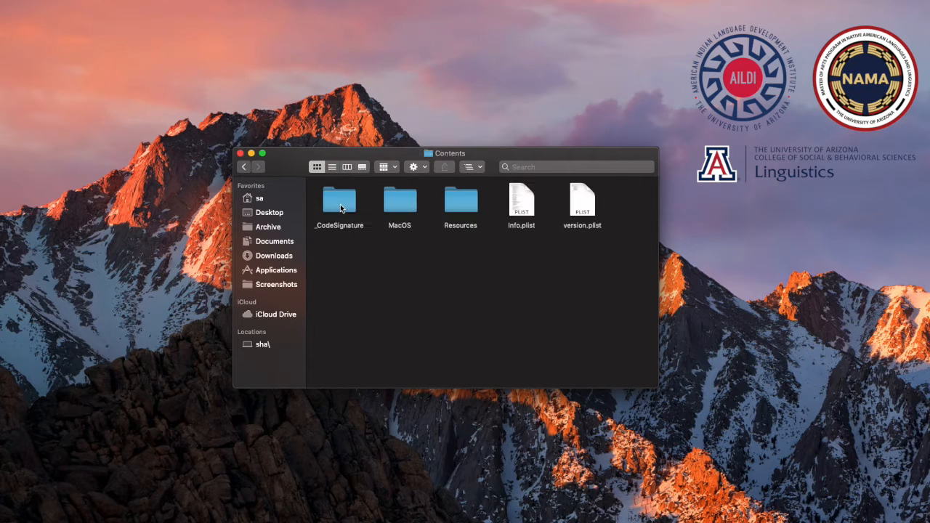
pyautogui.click(465, 208)
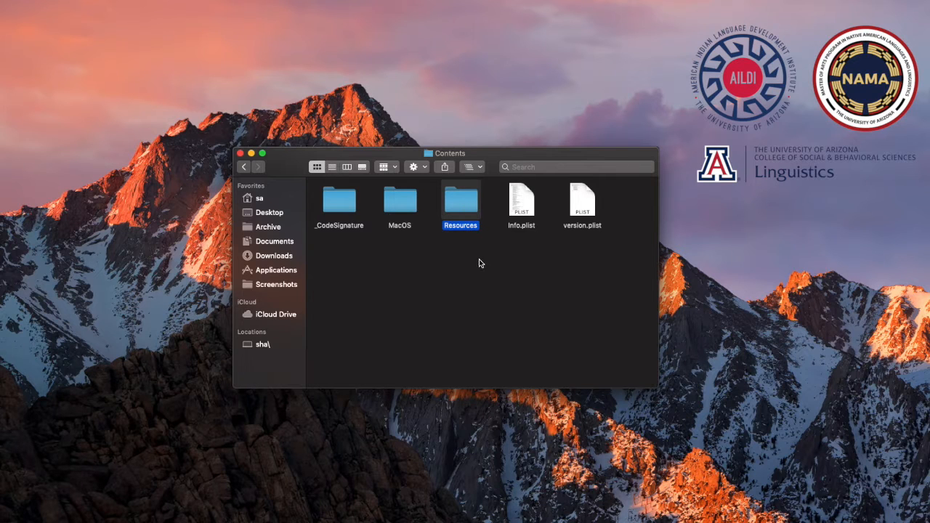
pyautogui.doubleClick(459, 209)
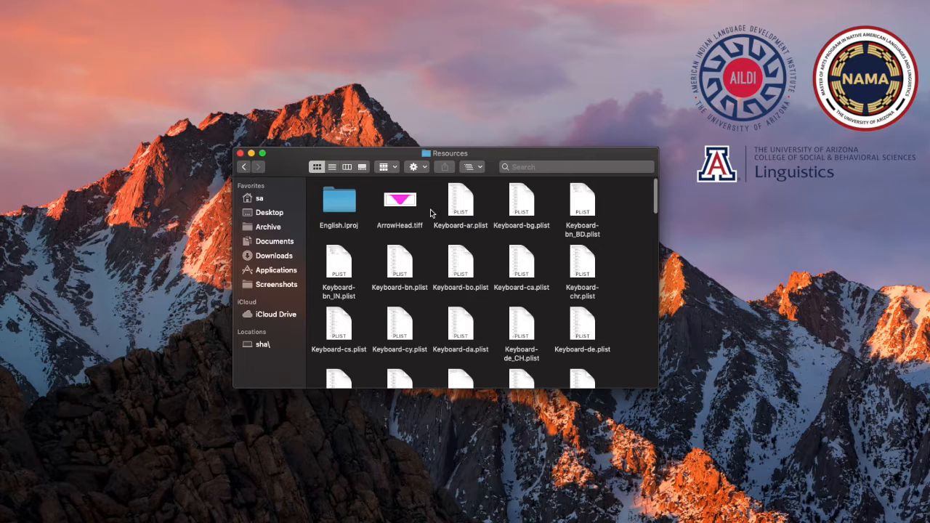
# - Show the Resources files as a list and duplicate Keyboard-en.plist, authorising the change with the account password
pyautogui.click(331, 168)
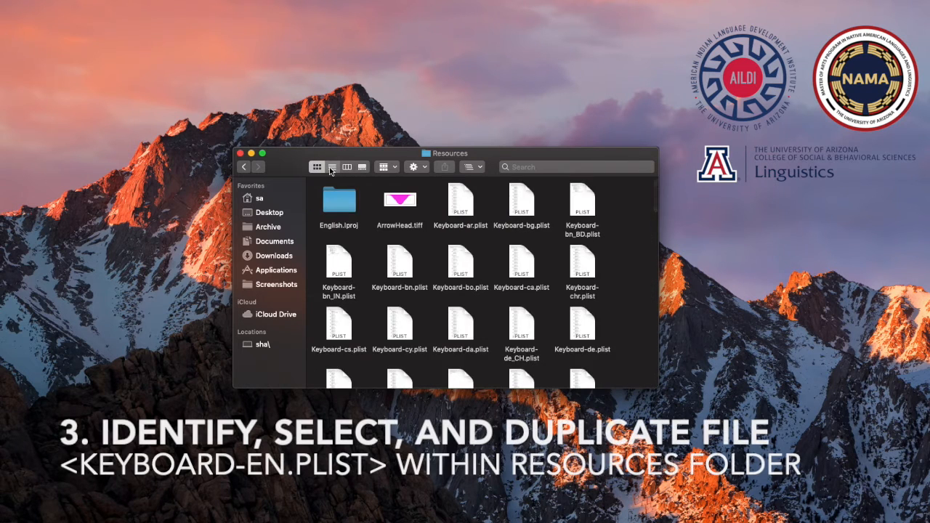
pyautogui.click(332, 168)
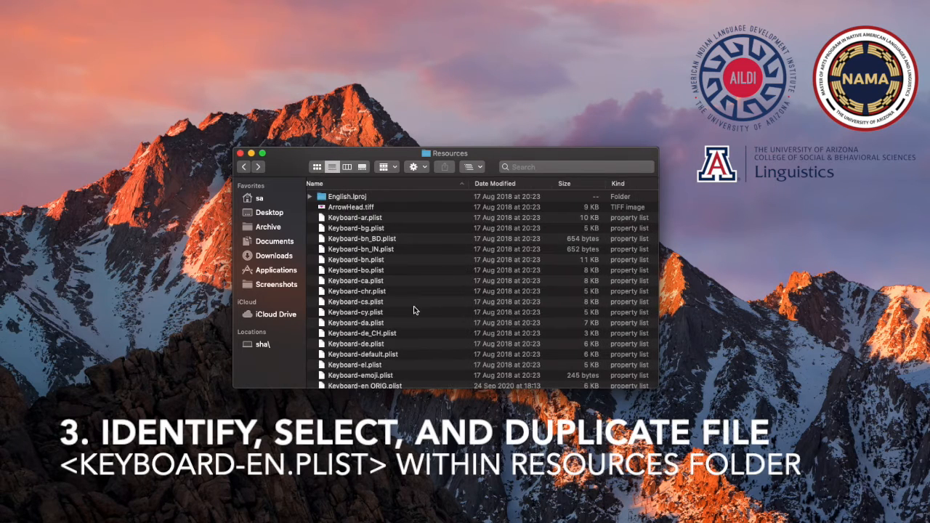
pyautogui.scroll(-5, 383, 337)
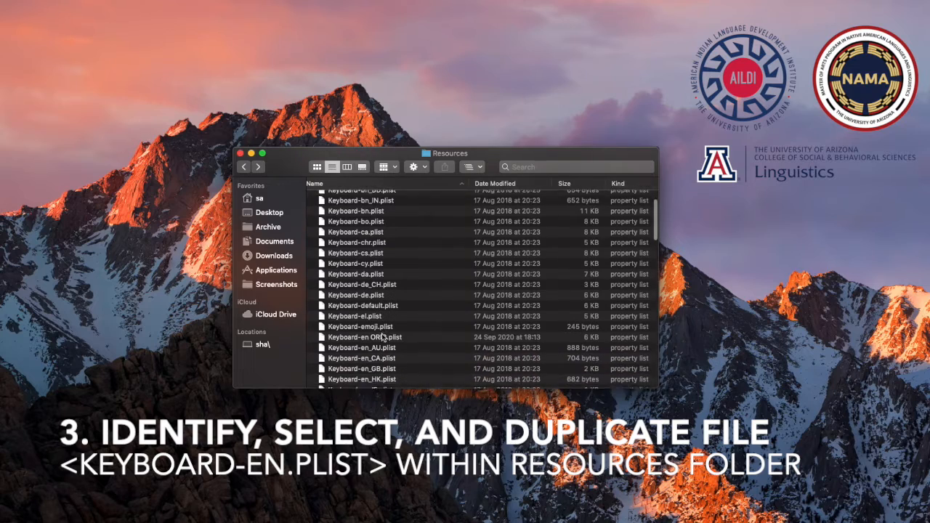
pyautogui.scroll(-5, 383, 337)
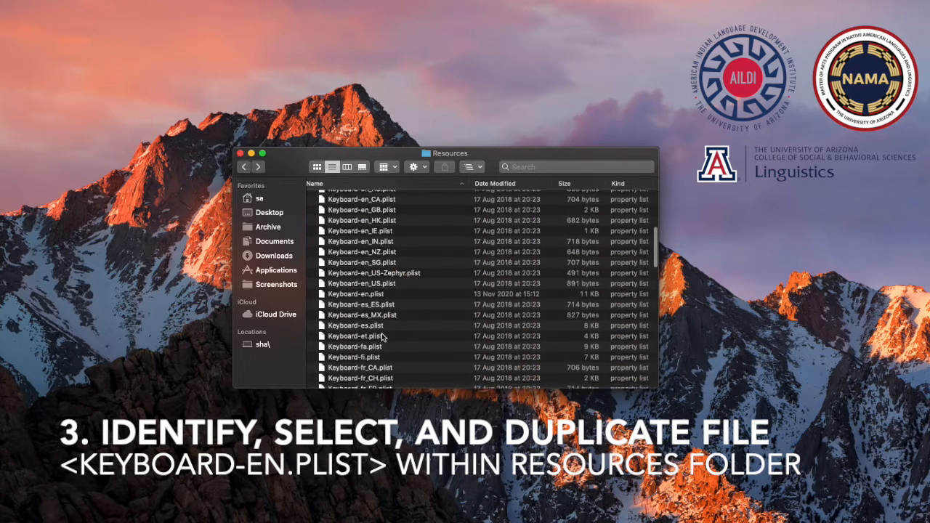
pyautogui.scroll(-2, 383, 336)
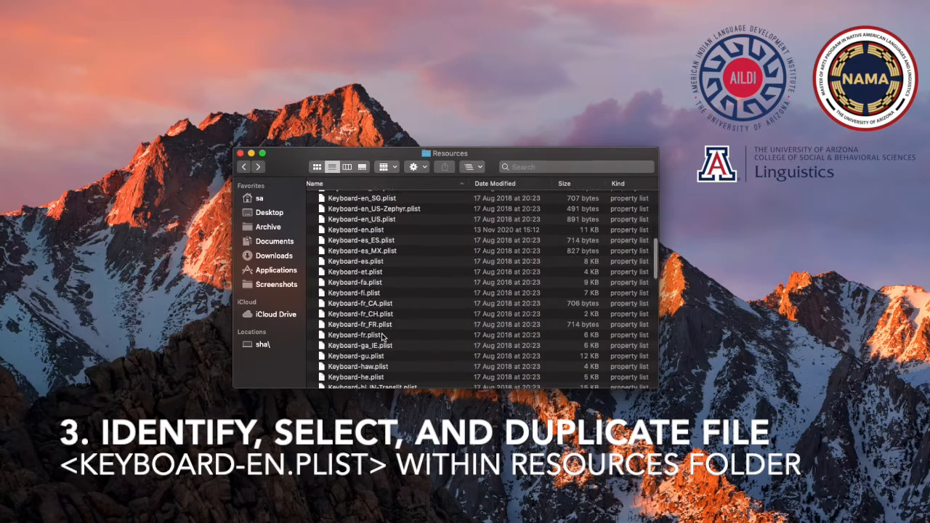
pyautogui.click(380, 228)
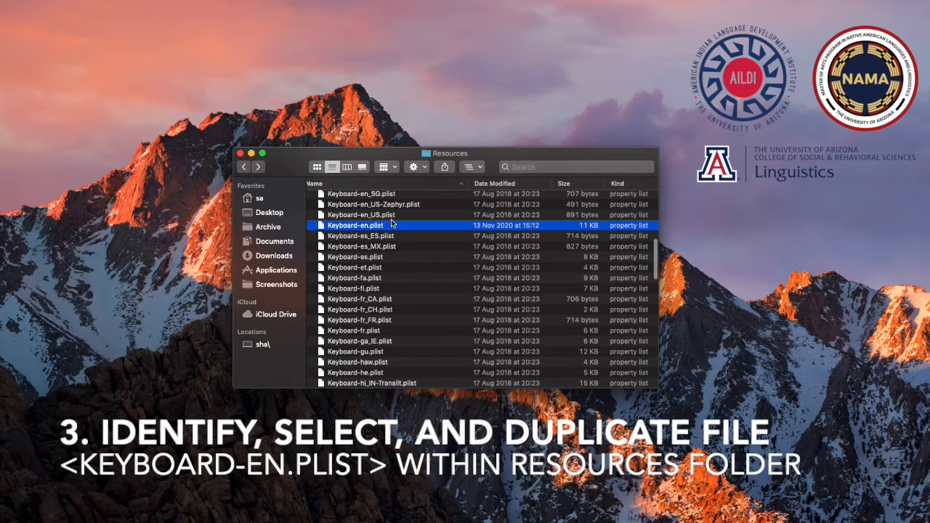
pyautogui.rightClick(352, 227)
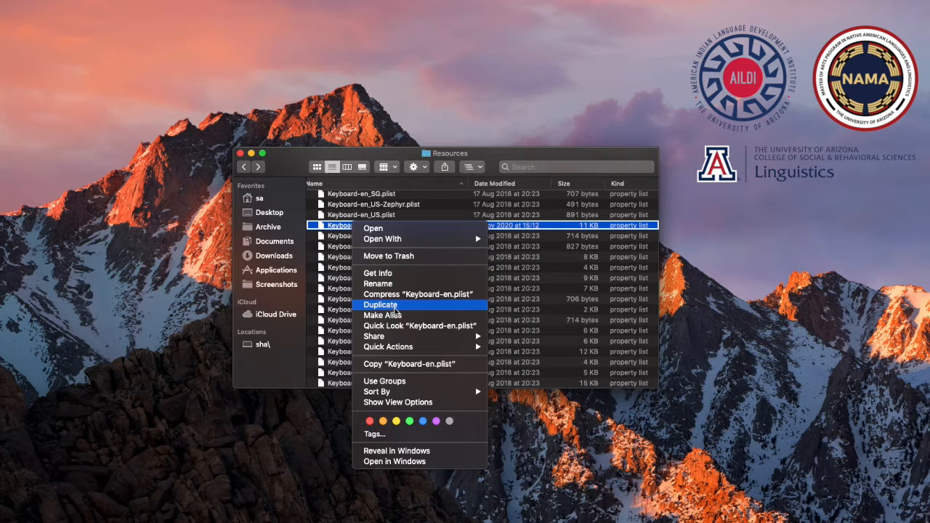
pyautogui.click(395, 306)
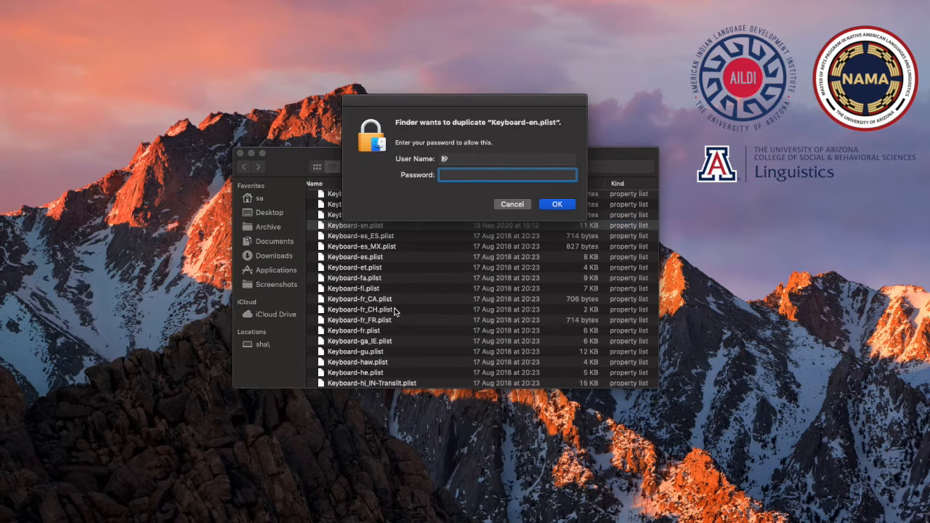
pyautogui.write('••••••••')
pyautogui.press('Return')
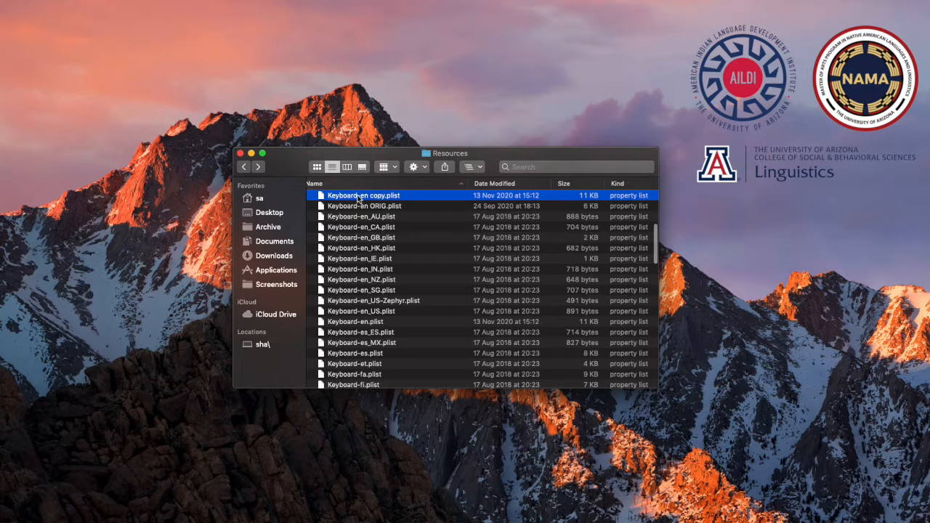
# - Place a copy of the original Keyboard-en.plist file on the desktop
pyautogui.scroll(-5, 378, 202)
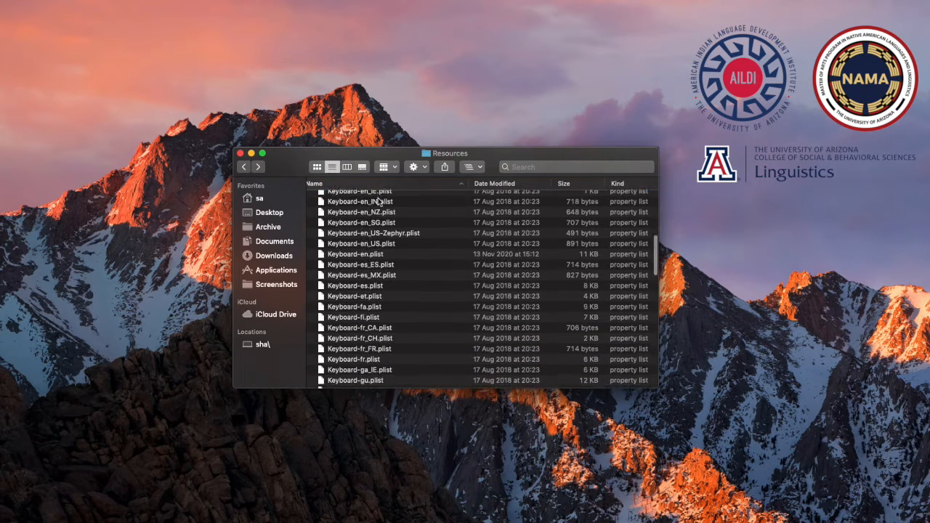
pyautogui.click(379, 230)
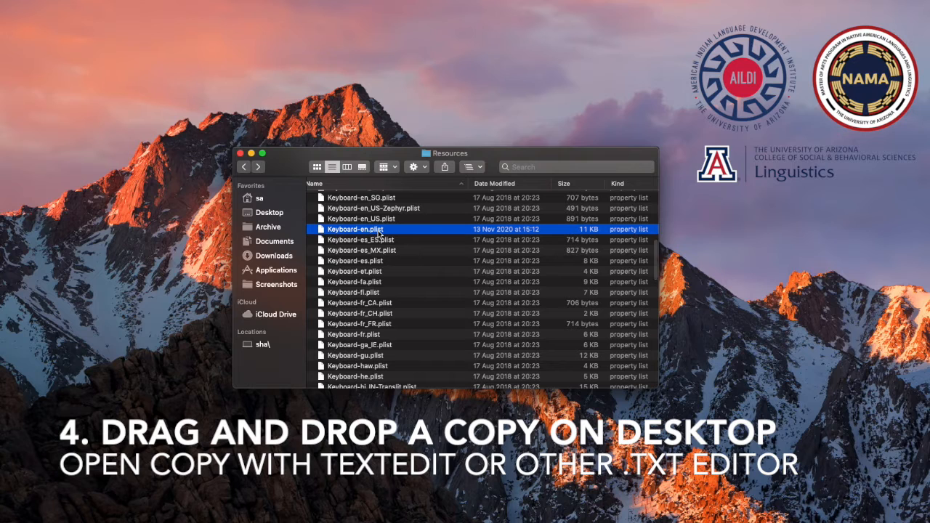
pyautogui.moveTo(378, 230); pyautogui.dragTo(528, 51)
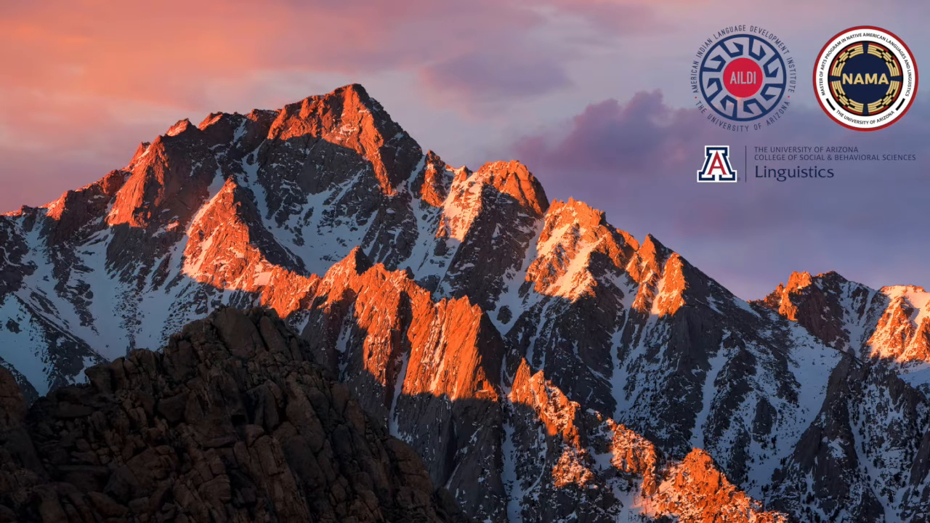
# - Enlarge the Keyboard-en.plist text window on all sides and increase its text size by five steps
pyautogui.moveTo(508, 144); pyautogui.dragTo(366, 141)
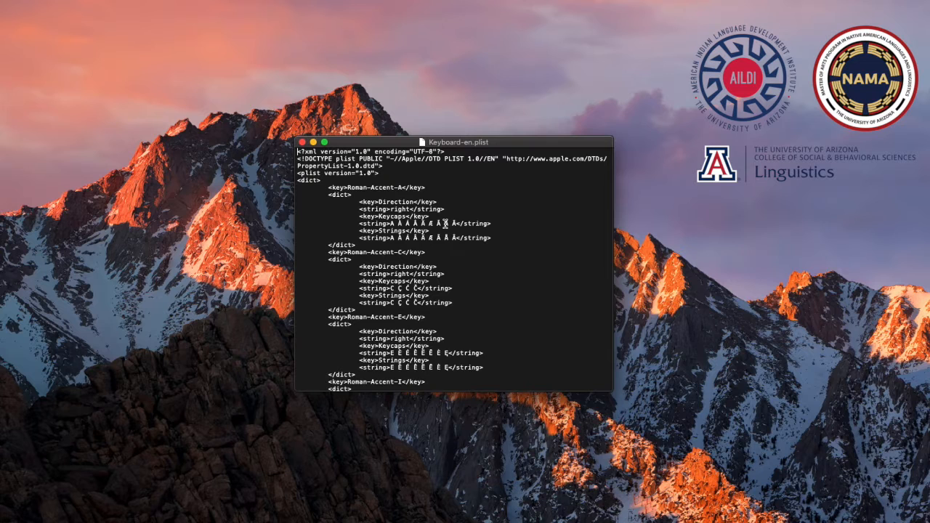
pyautogui.scroll(-4, 445, 224)
pyautogui.scroll(4, 445, 224)
pyautogui.moveTo(294, 138); pyautogui.dragTo(227, 84)
pyautogui.moveTo(613, 390); pyautogui.dragTo(683, 424)
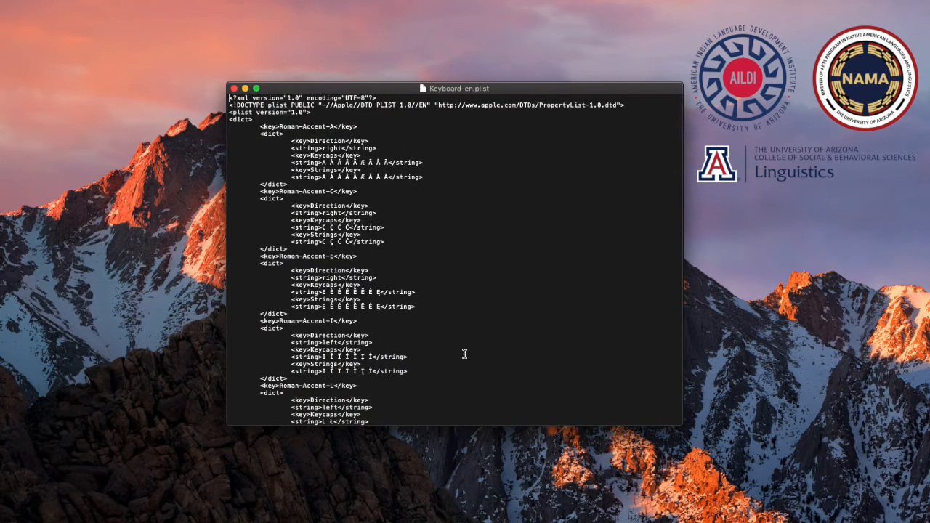
pyautogui.press('super+plus')
pyautogui.press('super+plus')
pyautogui.press('super+plus')
pyautogui.press('super+plus')
pyautogui.press('super+plus')
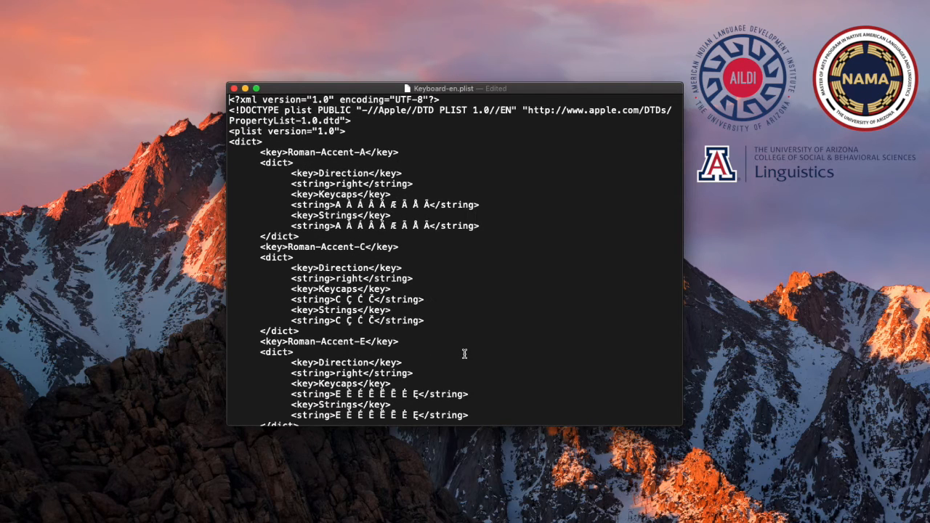
# - Review the Roman-Accent key entries from the uppercase letters down to the lowercase a, c and e entries
pyautogui.scroll(-3, 448, 341)
pyautogui.scroll(-6, 428, 336)
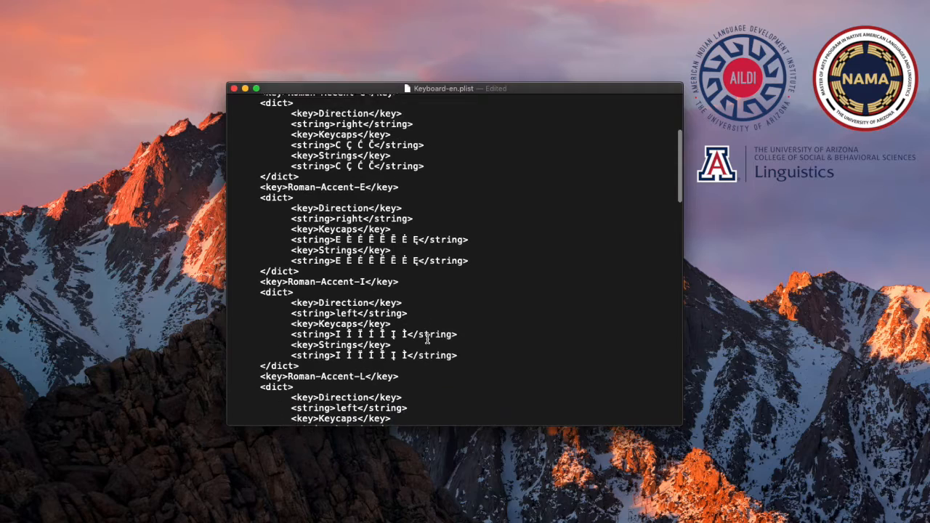
pyautogui.scroll(-6, 427, 339)
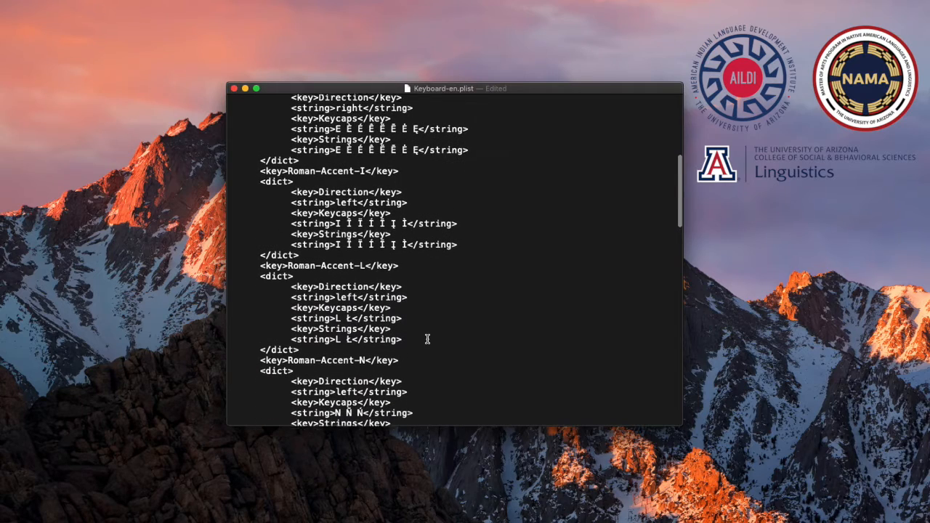
pyautogui.scroll(-6, 427, 340)
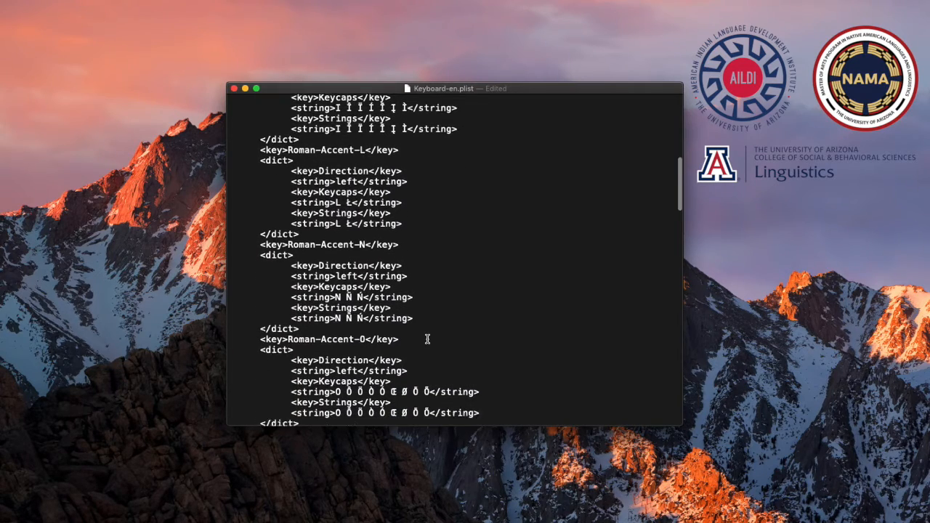
pyautogui.scroll(-11, 427, 339)
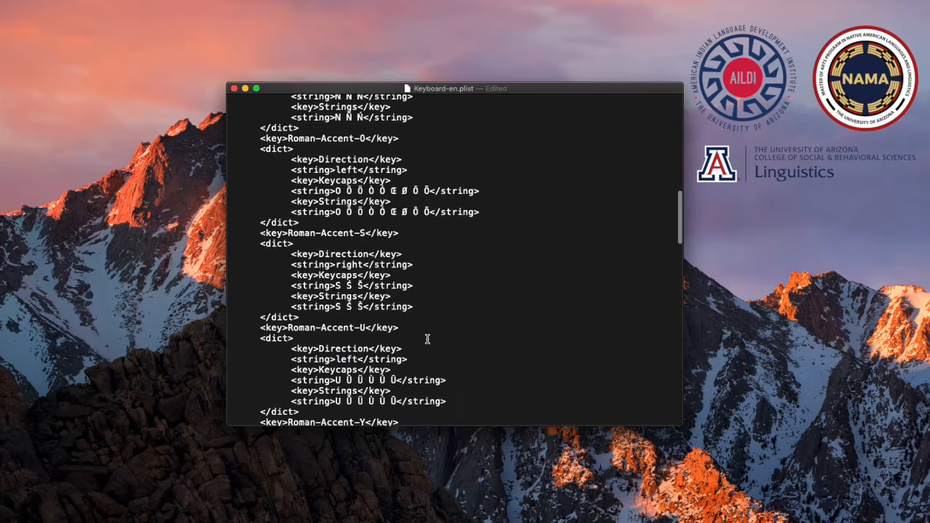
pyautogui.scroll(-6, 427, 339)
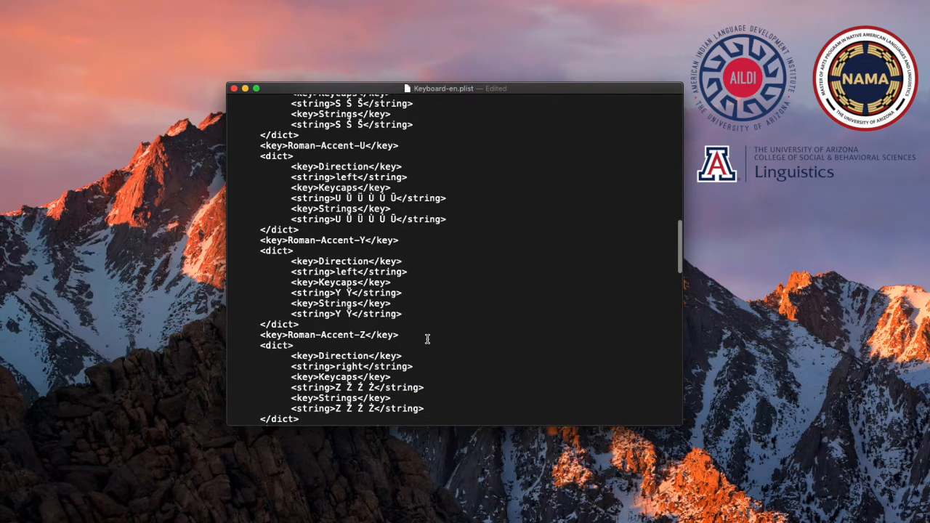
pyautogui.scroll(-6, 360, 372)
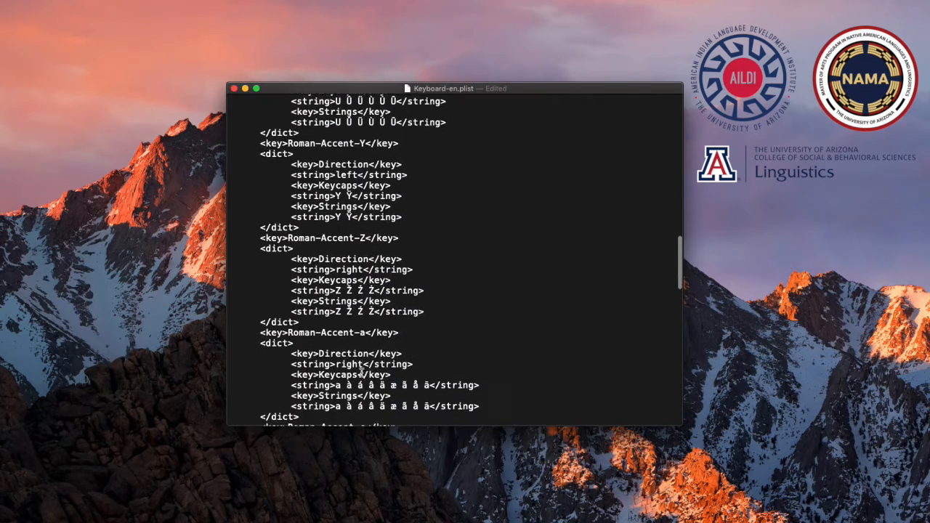
pyautogui.scroll(-3, 361, 371)
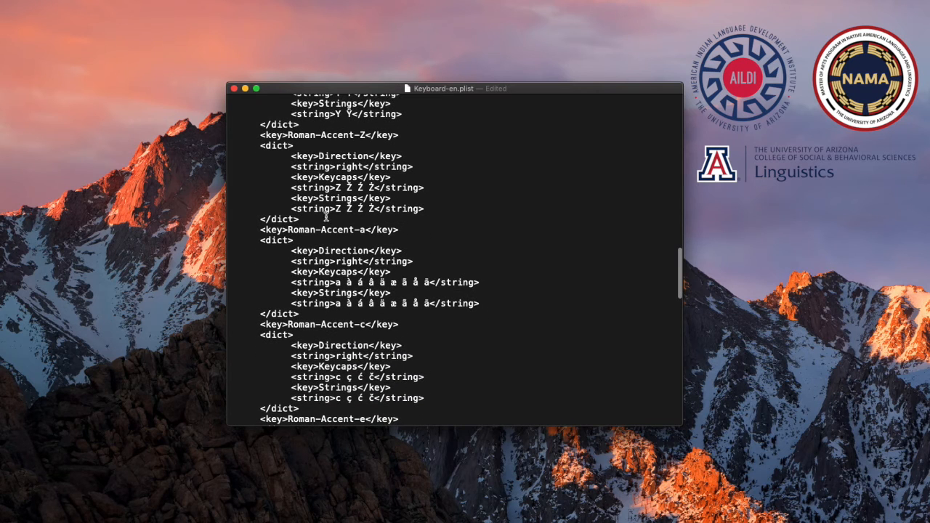
pyautogui.scroll(-5, 451, 199)
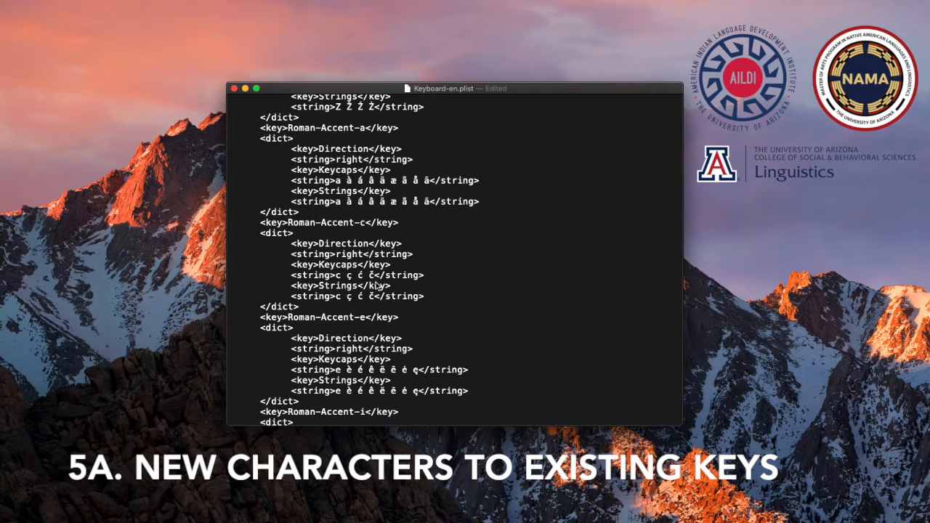
# - Add a space and the character c̣ to the end of both the Keycaps and Strings values of Roman-Accent-c
pyautogui.click(373, 276)
pyautogui.click(375, 298)
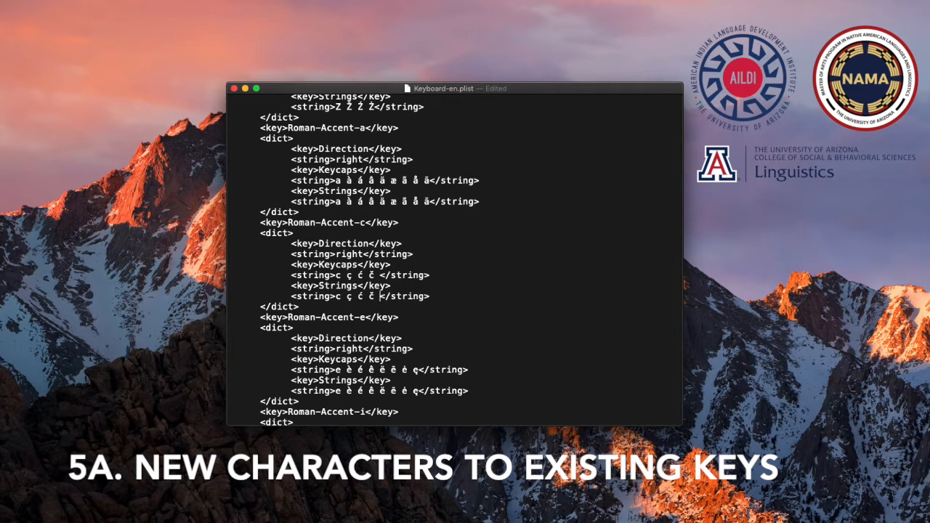
pyautogui.click(380, 276)
pyautogui.write('c̣')
pyautogui.click(380, 297)
pyautogui.write('ç')
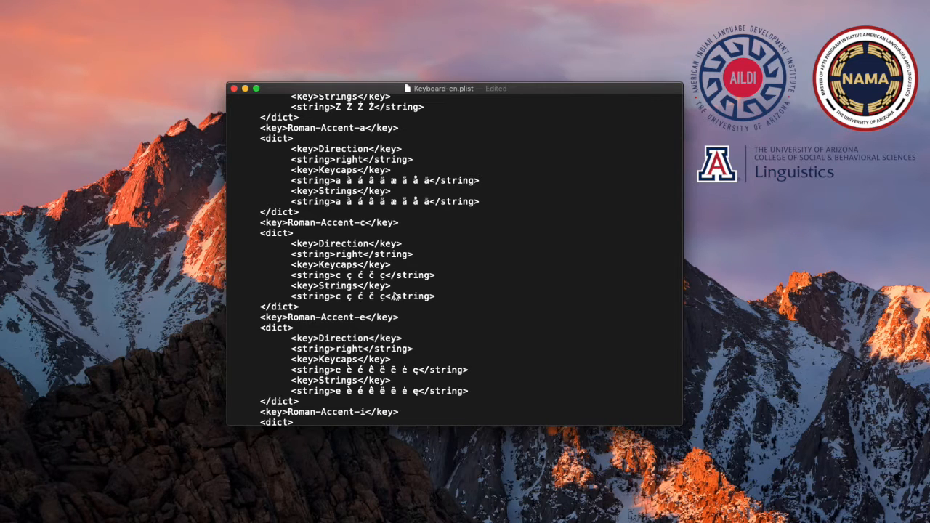
# - Insert a copy of the whole Roman-Accent-c entry, from its key line to its closing dict tag, directly before Roman-Accent-e
pyautogui.scroll(-1, 393, 295)
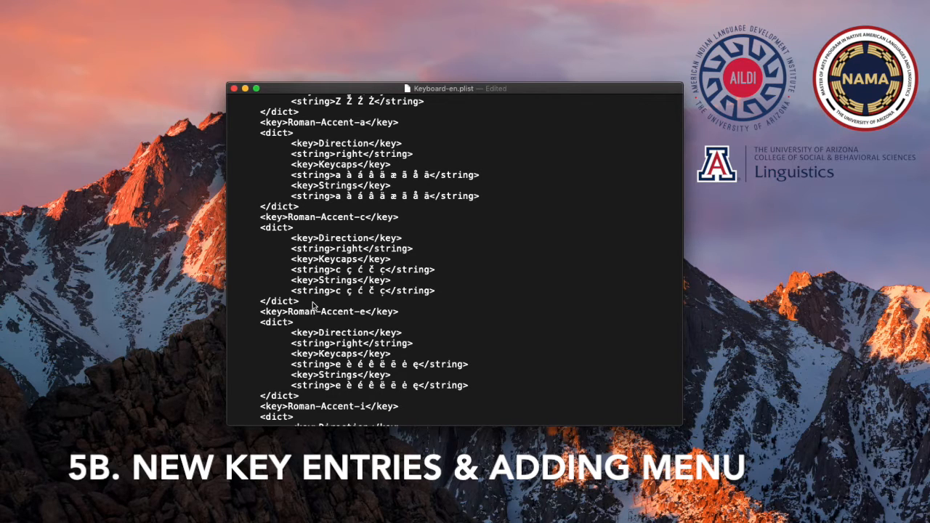
pyautogui.moveTo(266, 227); pyautogui.dragTo(289, 228)
pyautogui.moveTo(263, 300); pyautogui.dragTo(299, 302)
pyautogui.click(301, 302)
pyautogui.press('Return')
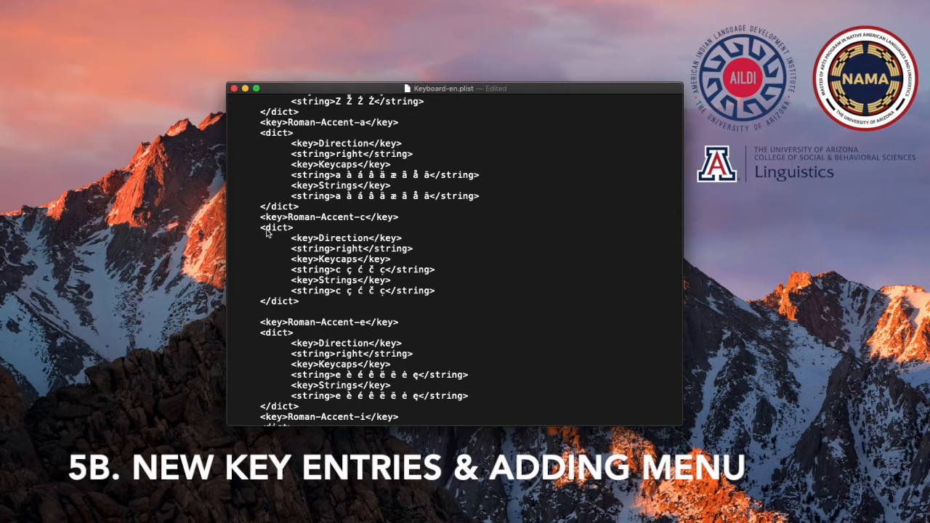
pyautogui.moveTo(261, 231)
pyautogui.mouseDown()
pyautogui.moveTo(287, 243)
pyautogui.moveTo(305, 301)
pyautogui.moveTo(265, 227)
pyautogui.mouseUp()
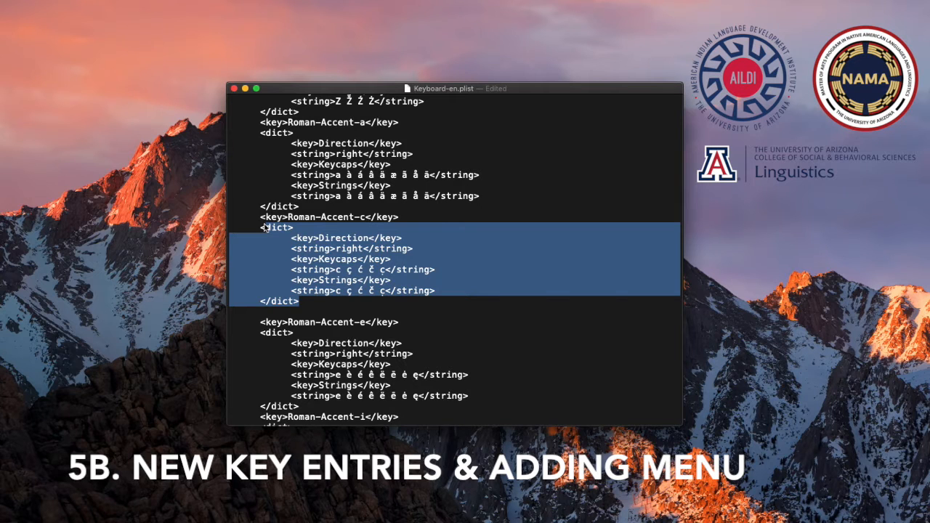
pyautogui.moveTo(265, 227); pyautogui.dragTo(261, 226)
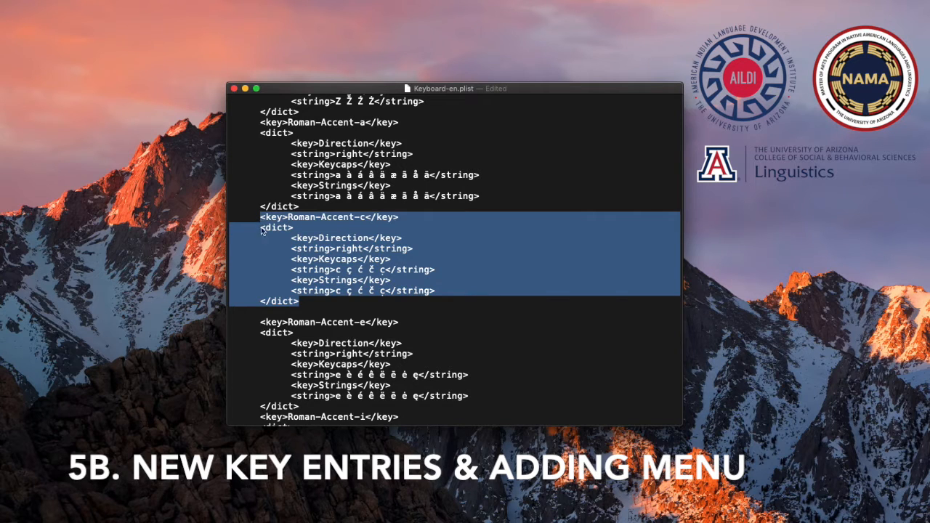
pyautogui.click(306, 314)
pyautogui.write('<key>Roman-Accent-c</key> \t<dict> \t\t<key>Direction</key> \t\t<string>right</string> \t\t<key>Keycaps</key> \t\t<string>c ç ć č ç</string> \t\t<key>Strings</key> \t\t<string>c ç ć č ç</string> \t</dict>')
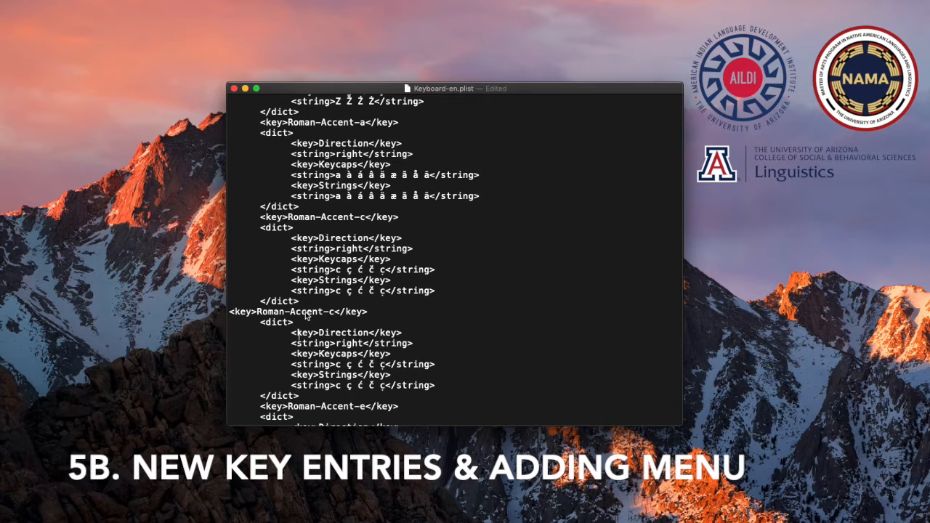
# - Indent the key line of the copied Roman-Accent-c entry to match the others and rename it Roman-Accent-d
pyautogui.scroll(-1, 305, 327)
pyautogui.scroll(-1, 304, 327)
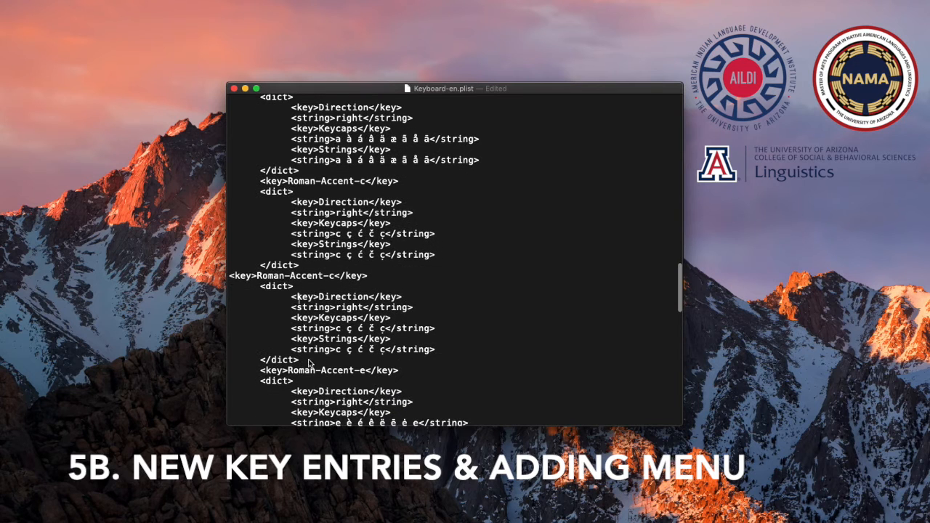
pyautogui.click(231, 278)
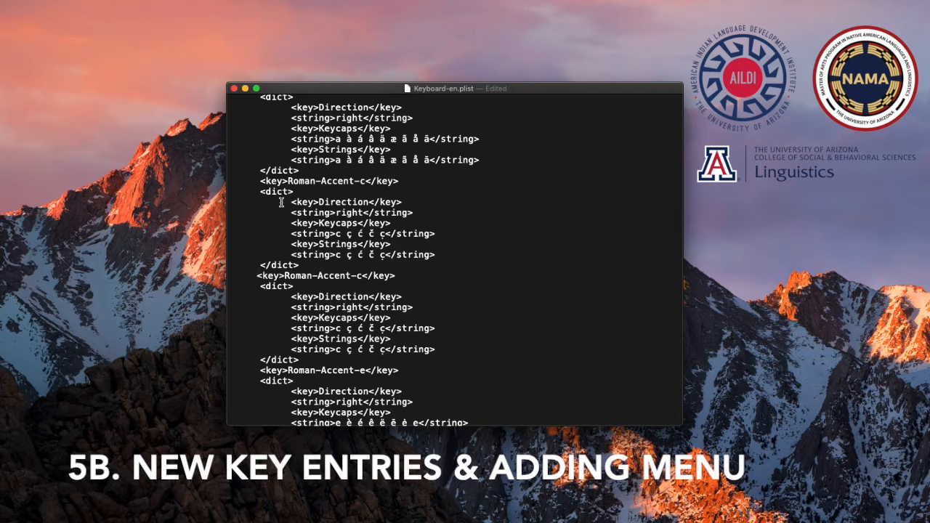
pyautogui.click(360, 277)
pyautogui.press('BackSpace')
pyautogui.write('d')
# - Replace the characters in both the Keycaps and Strings values of Roman-Accent-d with d
pyautogui.moveTo(336, 328); pyautogui.dragTo(368, 328)
pyautogui.moveTo(369, 329); pyautogui.dragTo(383, 329)
pyautogui.write('d')
pyautogui.moveTo(335, 350); pyautogui.dragTo(385, 350)
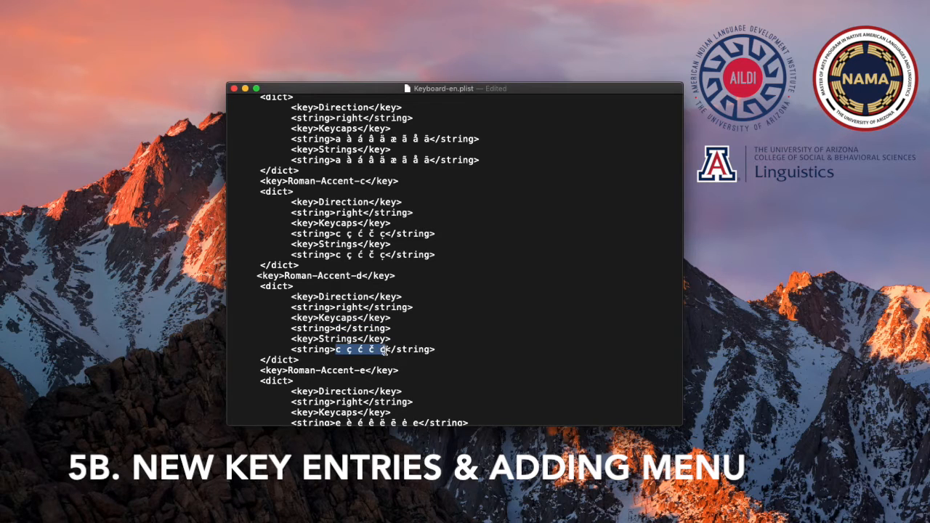
pyautogui.write('d')
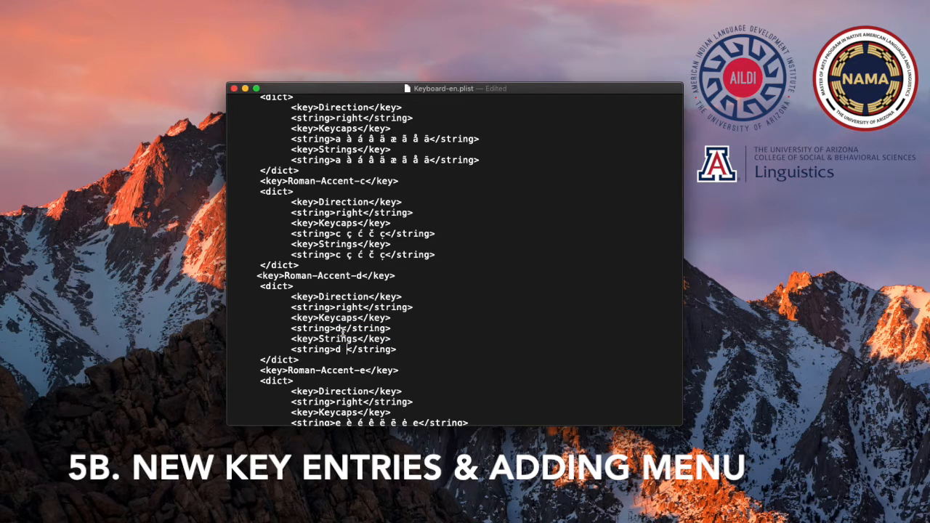
# - Add a space and the character ð after the d in both the Keycaps and Strings values of Roman-Accent-d
pyautogui.click(342, 329)
pyautogui.press('super+Tab')
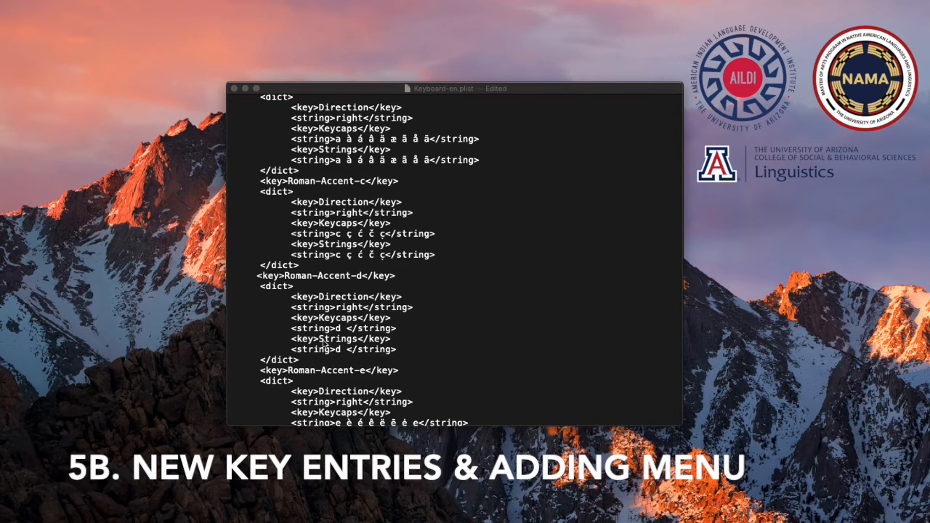
pyautogui.press('super+Tab')
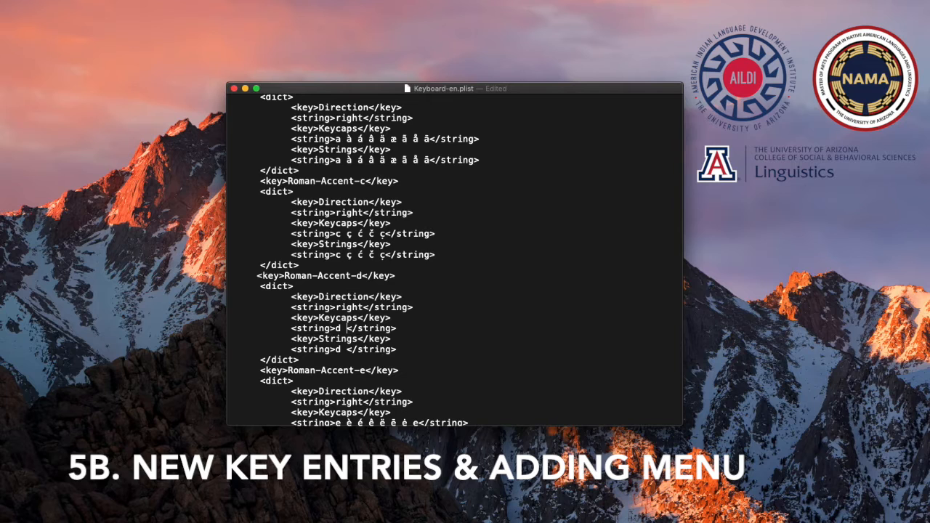
pyautogui.press('super+Tab')
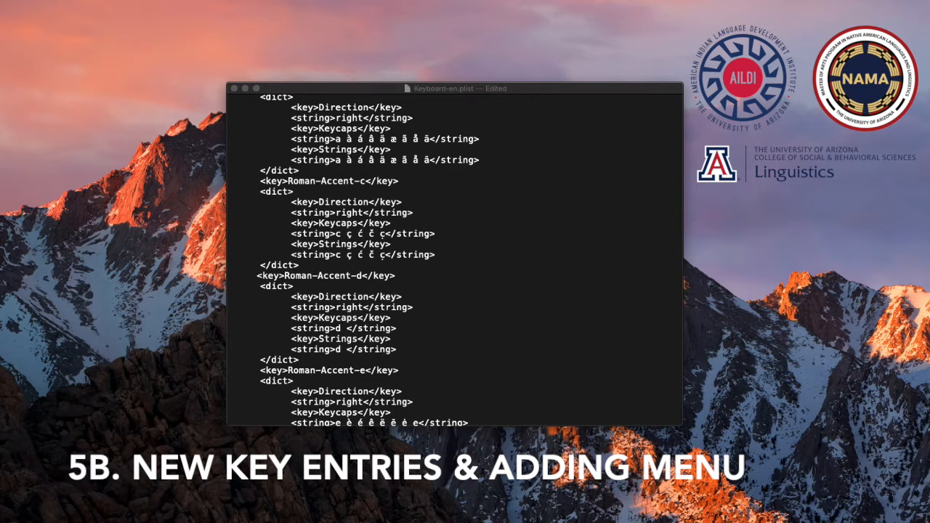
pyautogui.click(342, 328)
pyautogui.write('ð')
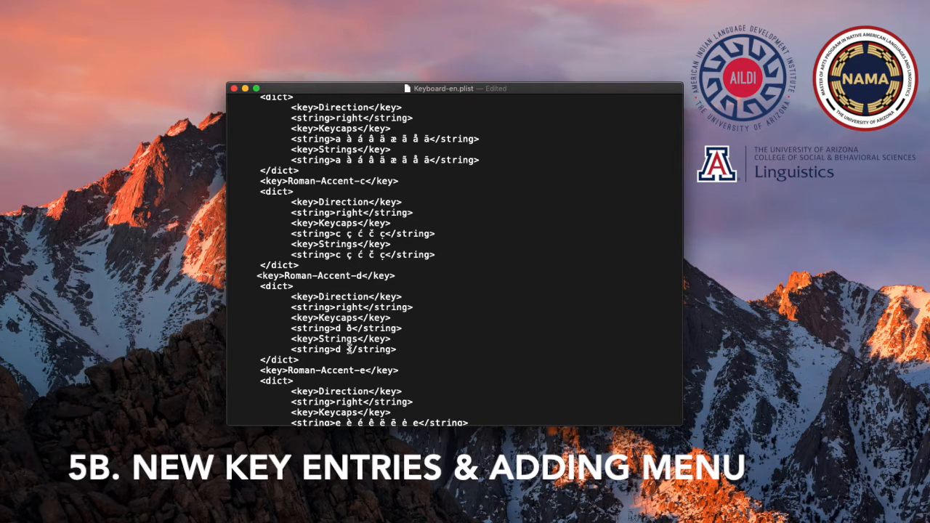
pyautogui.write('ð')
# - Check the opening and closing dict tags and the key line of Roman-Accent-d against the Roman-Accent-c entry
pyautogui.moveTo(260, 286); pyautogui.dragTo(295, 288)
pyautogui.moveTo(260, 359); pyautogui.dragTo(299, 360)
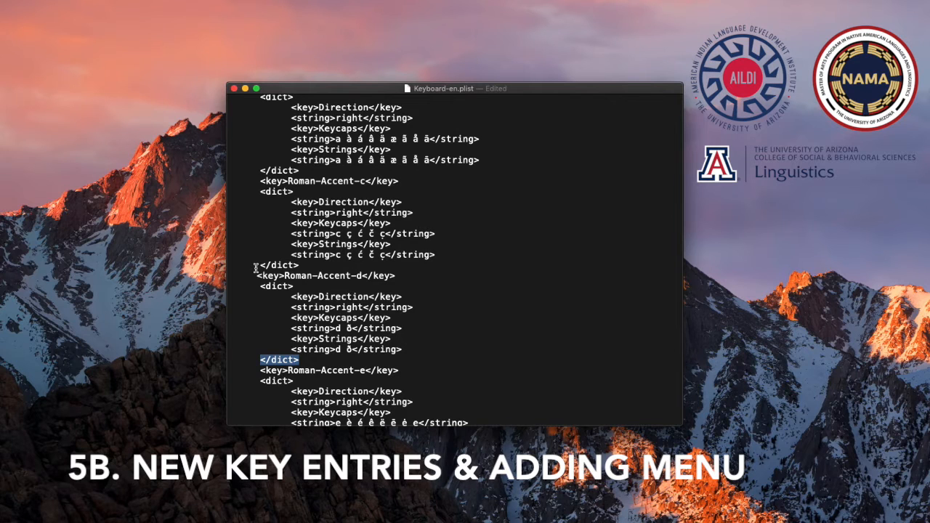
pyautogui.moveTo(256, 273); pyautogui.dragTo(399, 277)
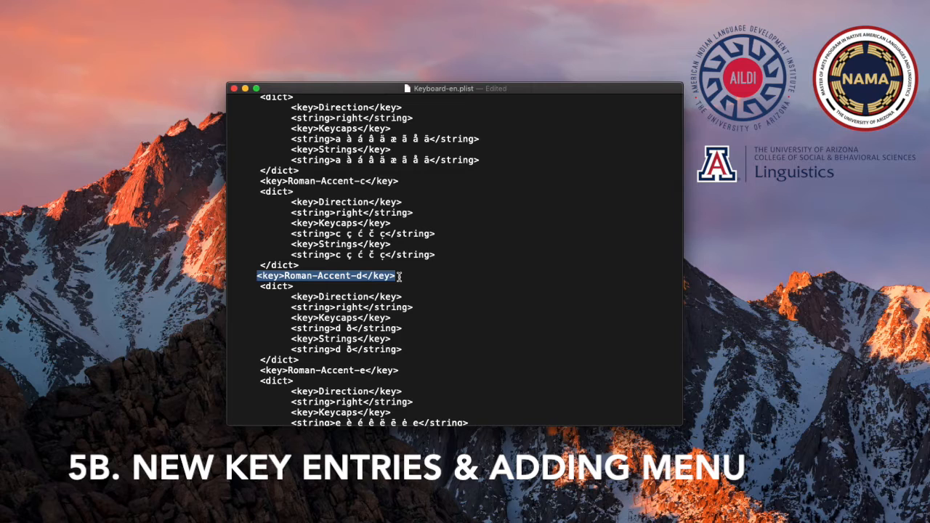
pyautogui.moveTo(398, 181); pyautogui.dragTo(258, 182)
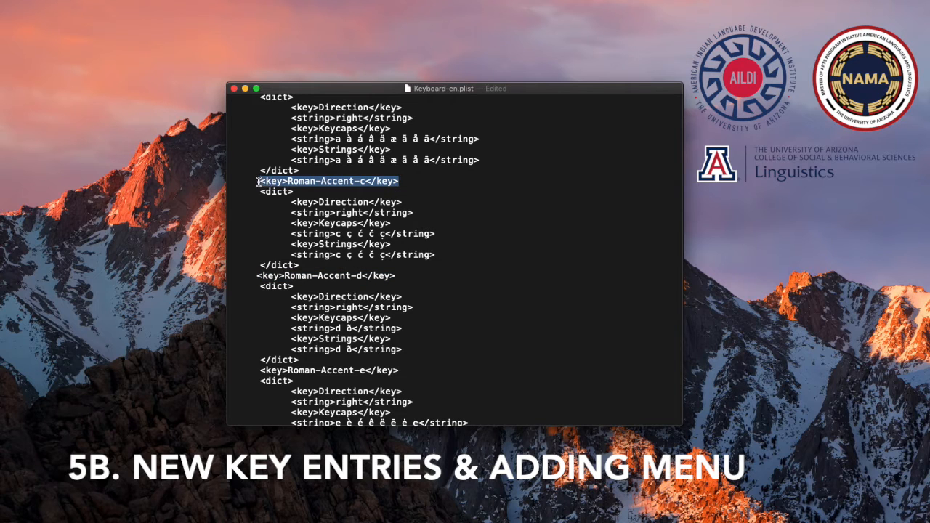
pyautogui.click(375, 306)
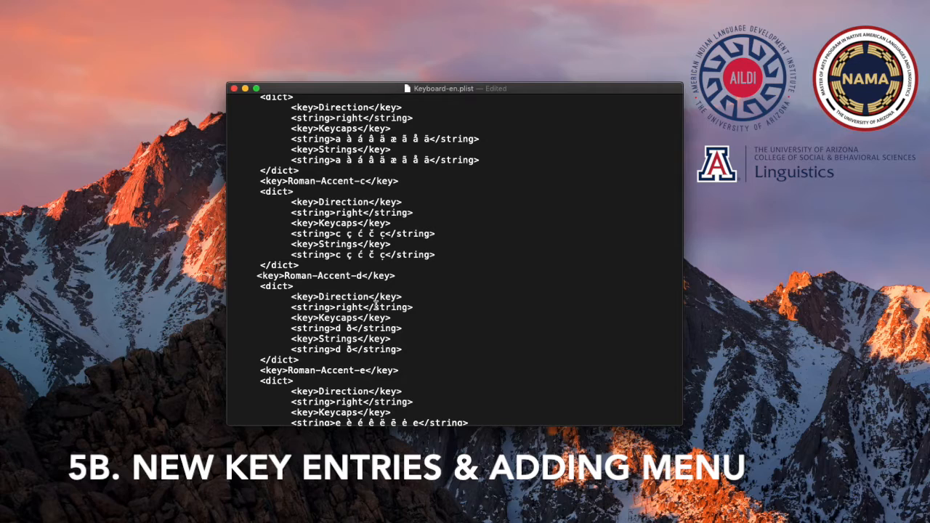
# - Add a space and the character C̣ to the end of both the Keycaps and Strings values of uppercase Roman-Accent-C
pyautogui.scroll(10, 375, 307)
pyautogui.scroll(10, 375, 307)
pyautogui.scroll(10, 375, 306)
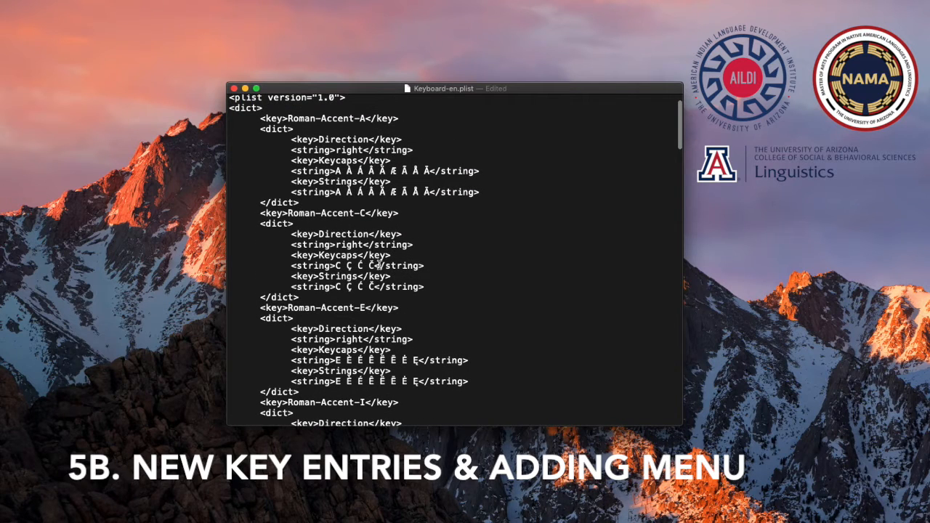
pyautogui.press('super+Tab')
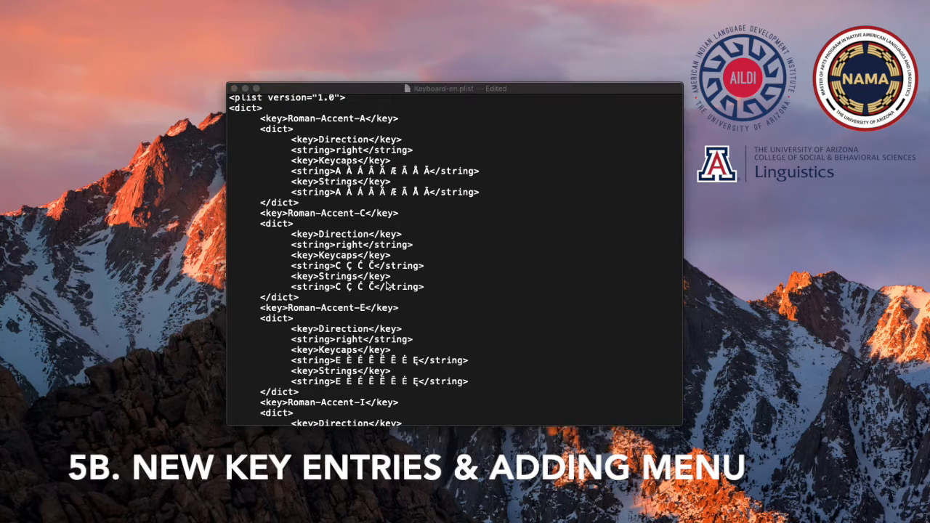
pyautogui.click(361, 266)
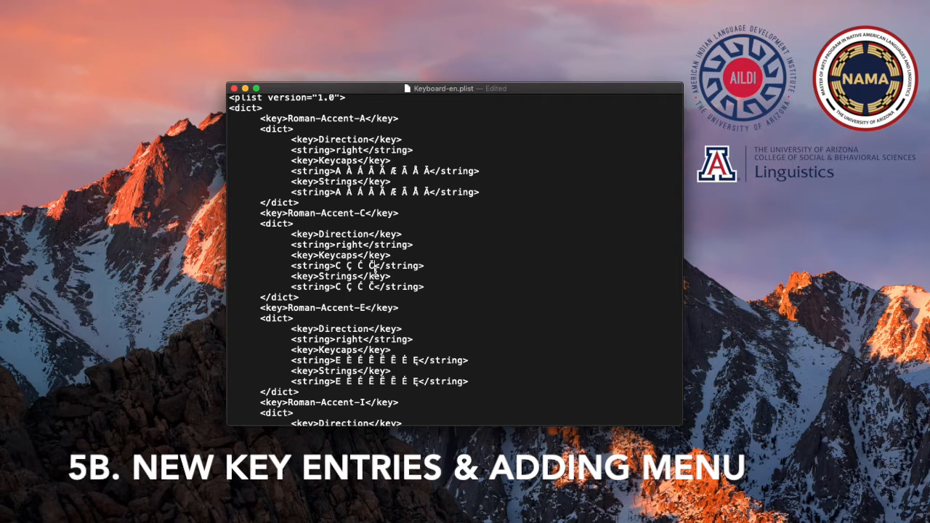
pyautogui.click(374, 267)
pyautogui.click(374, 286)
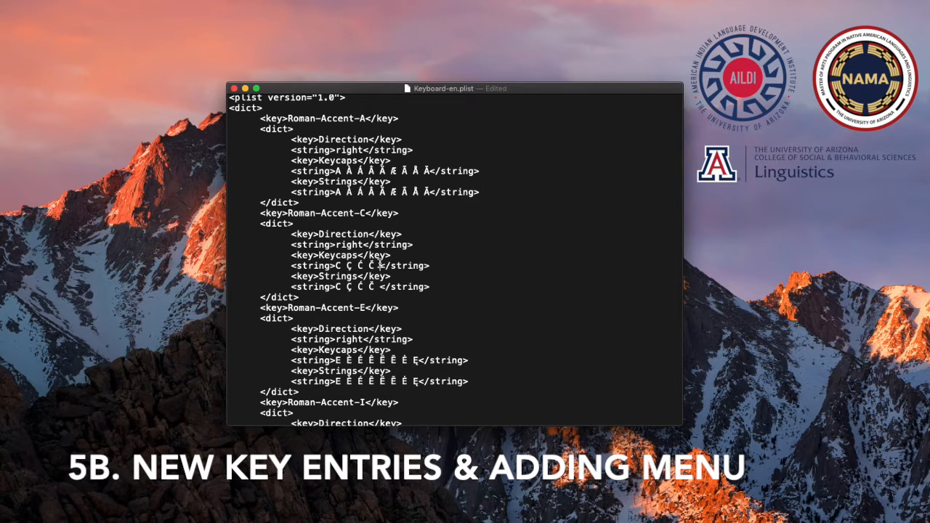
pyautogui.write('Ç')
pyautogui.click(378, 286)
pyautogui.write('Ç')
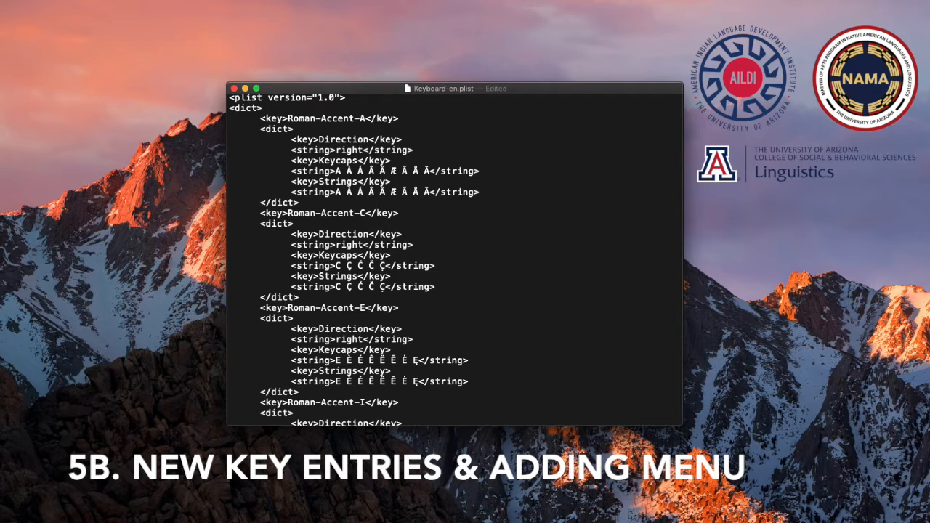
# - Save the edited Keyboard-en.plist and close its window
pyautogui.click(75, 0)
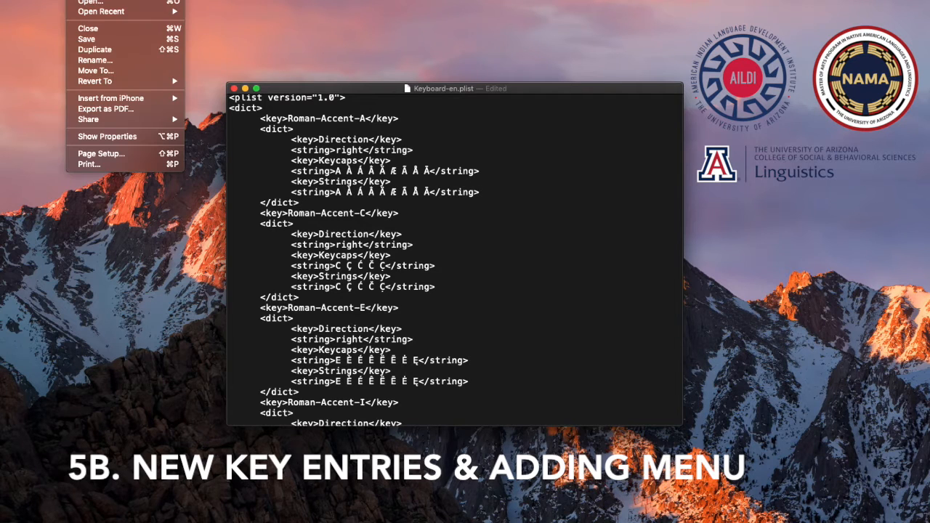
pyautogui.click(90, 40)
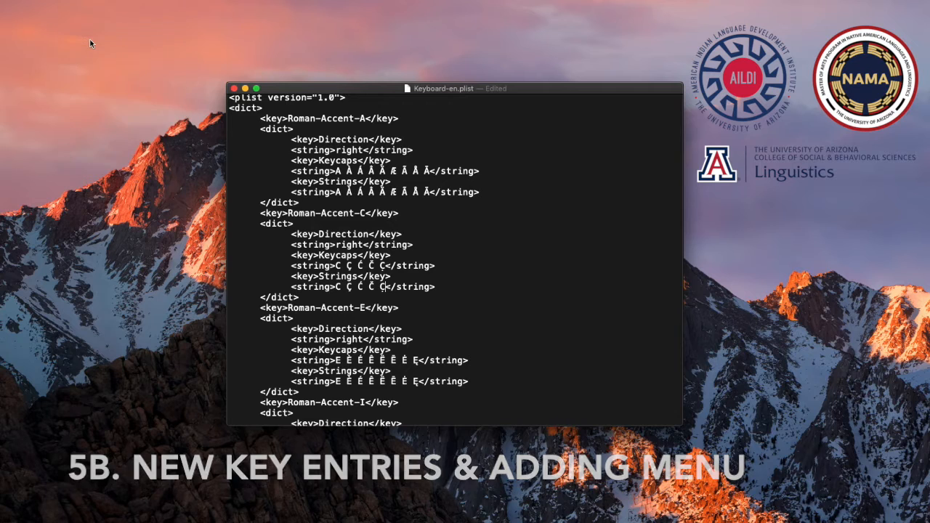
pyautogui.click(234, 90)
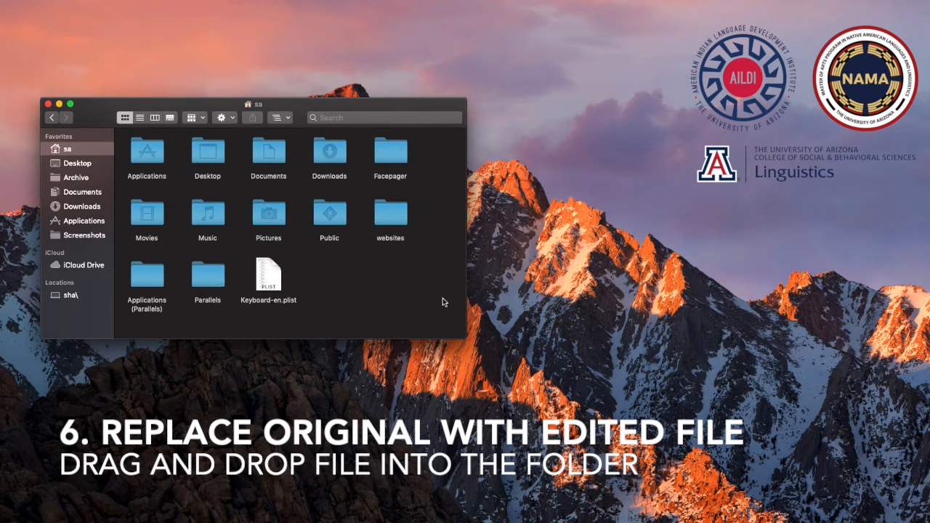
pyautogui.click(727, 212)
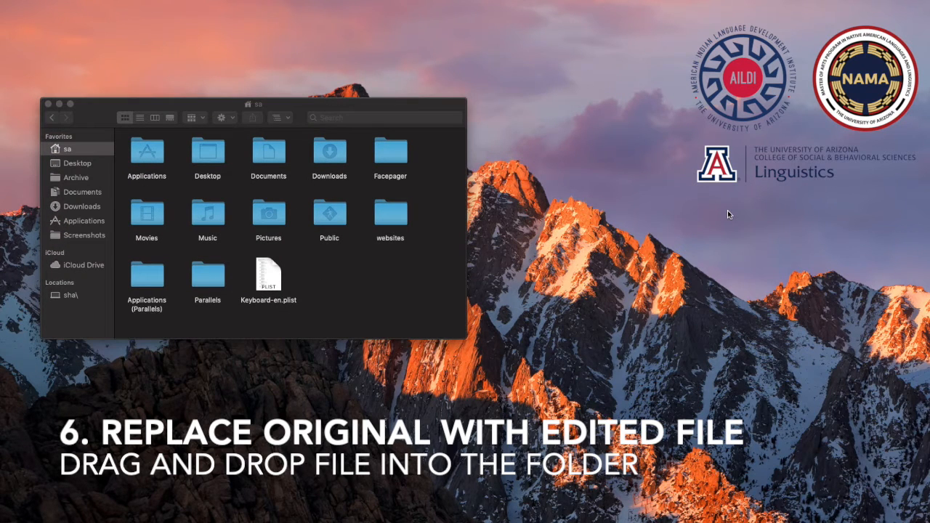
pyautogui.press('super+shift+g')
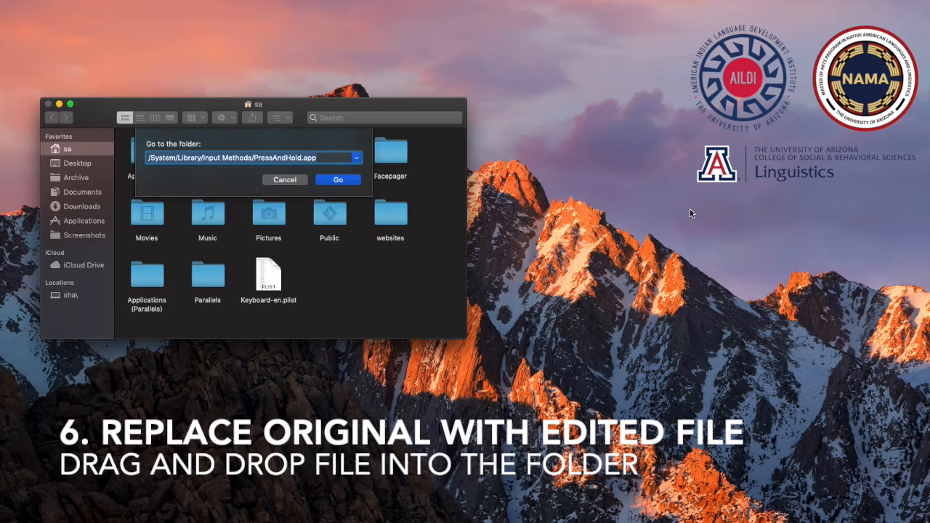
pyautogui.click(291, 180)
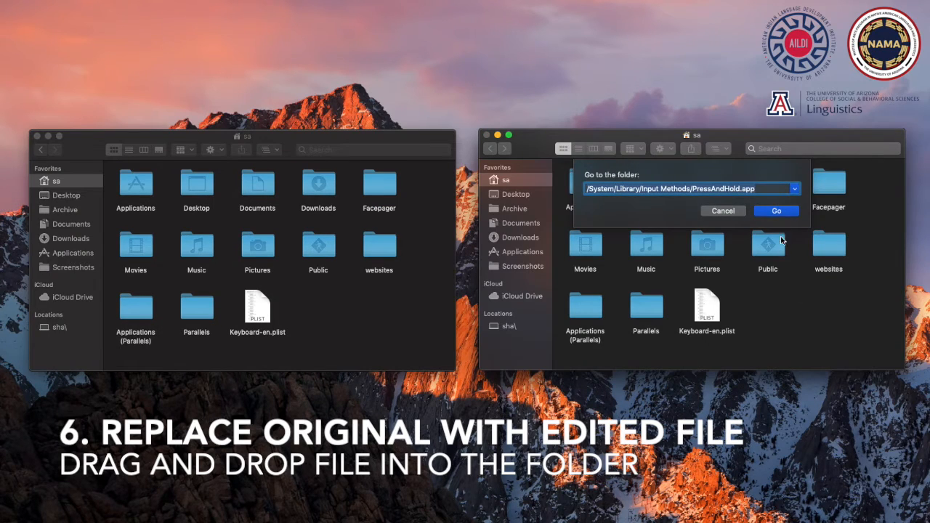
# - In a second Finder window, go to /System/Library/Input Methods/PressAndHold.app, show its package contents and open the Contents folder
pyautogui.click(771, 211)
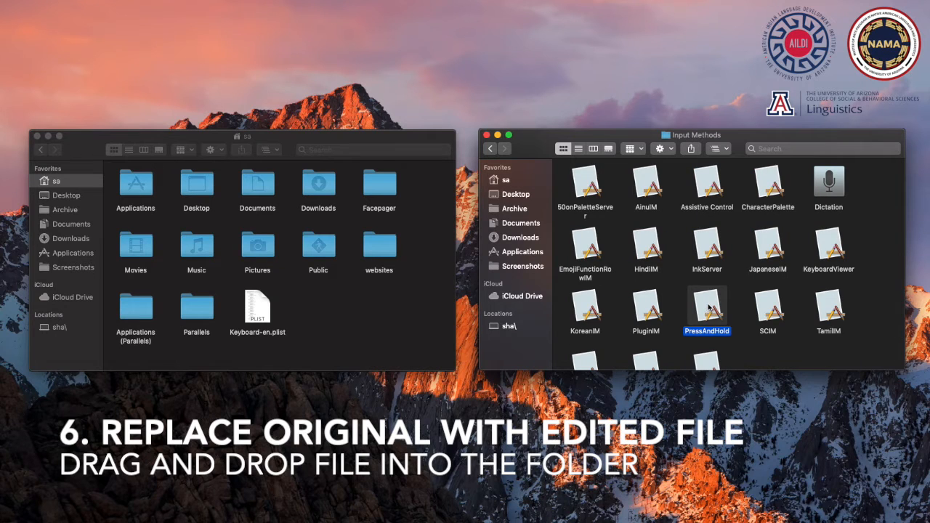
pyautogui.rightClick(709, 309)
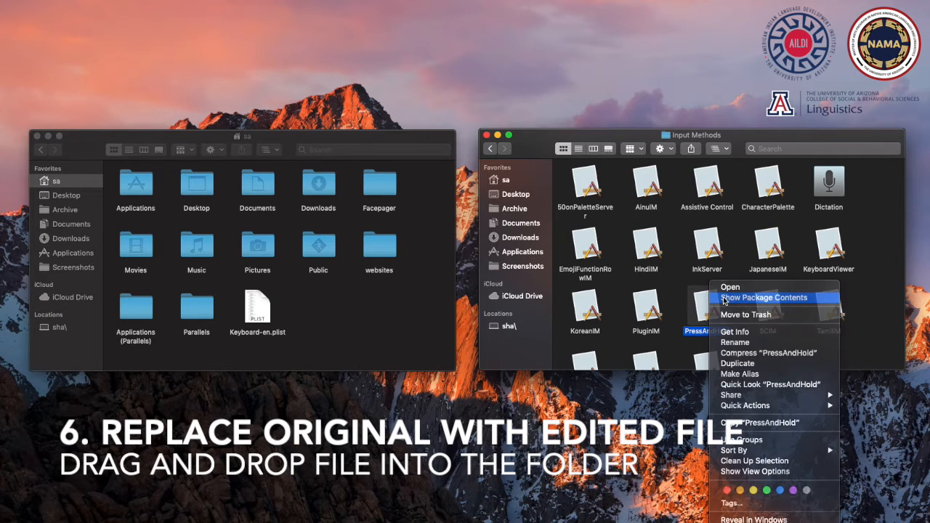
pyautogui.click(724, 299)
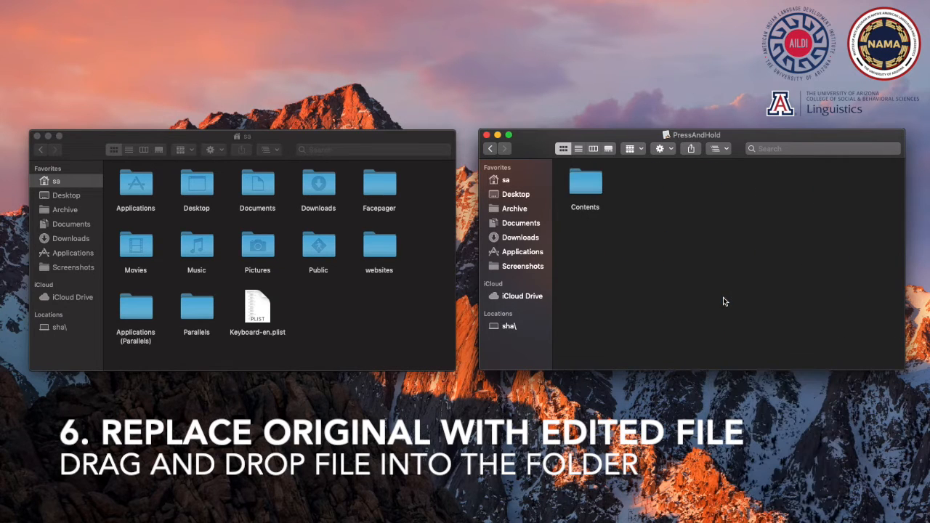
pyautogui.doubleClick(585, 183)
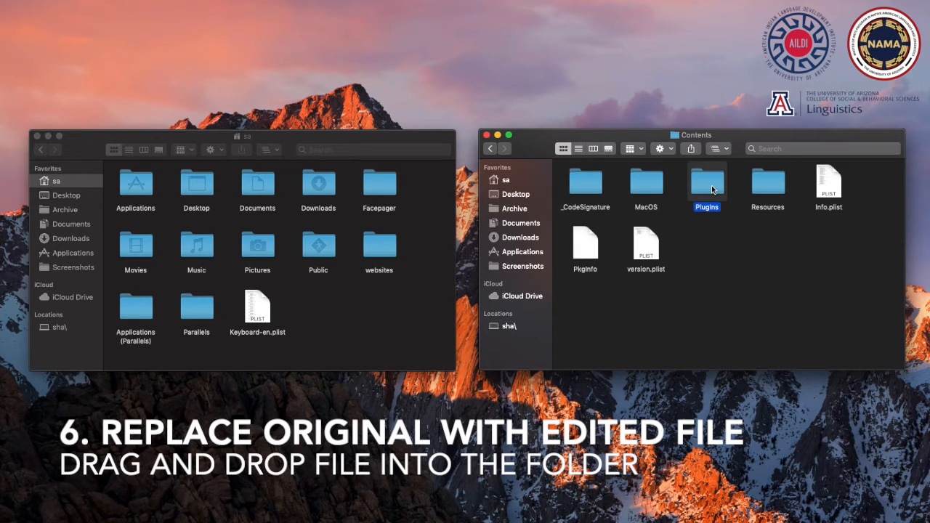
# - Open the PlugIns folder and show the package contents of PAH_Extension.appex
pyautogui.doubleClick(712, 189)
pyautogui.click(590, 188)
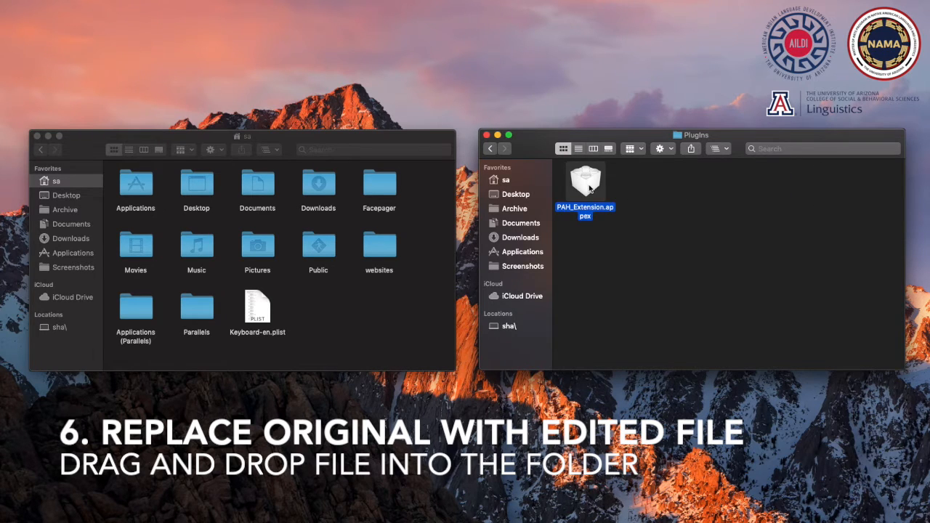
pyautogui.rightClick(590, 186)
pyautogui.click(607, 211)
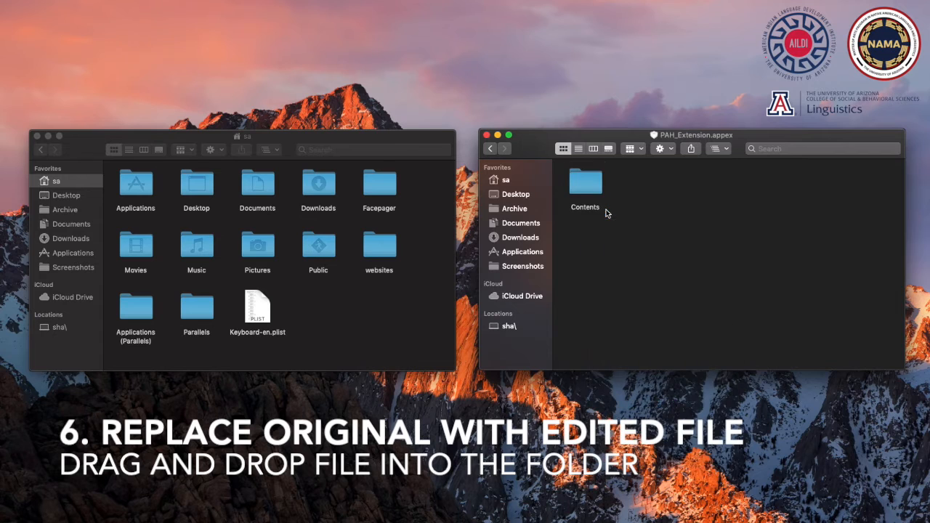
# - Open the Resources folder inside the Contents folder of PAH_Extension.appex
pyautogui.click(590, 191)
pyautogui.doubleClick(590, 191)
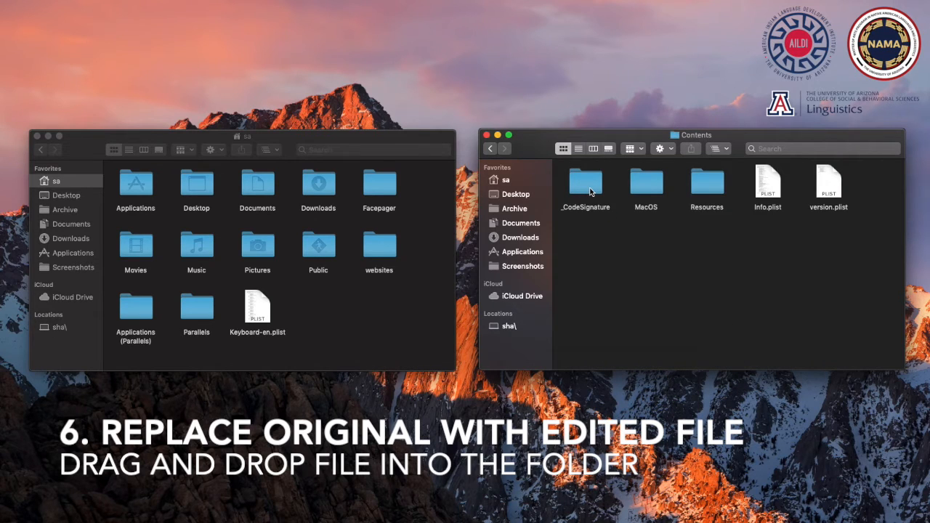
pyautogui.click(697, 187)
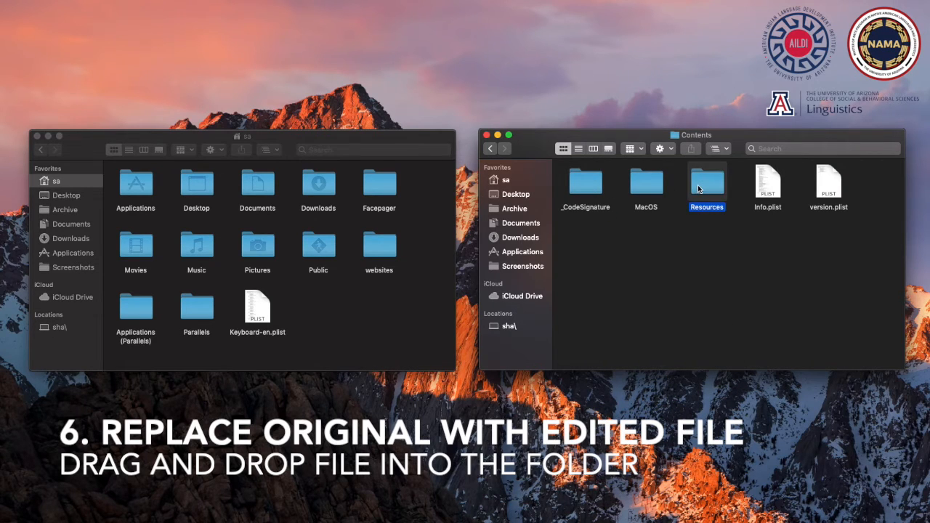
pyautogui.doubleClick(697, 186)
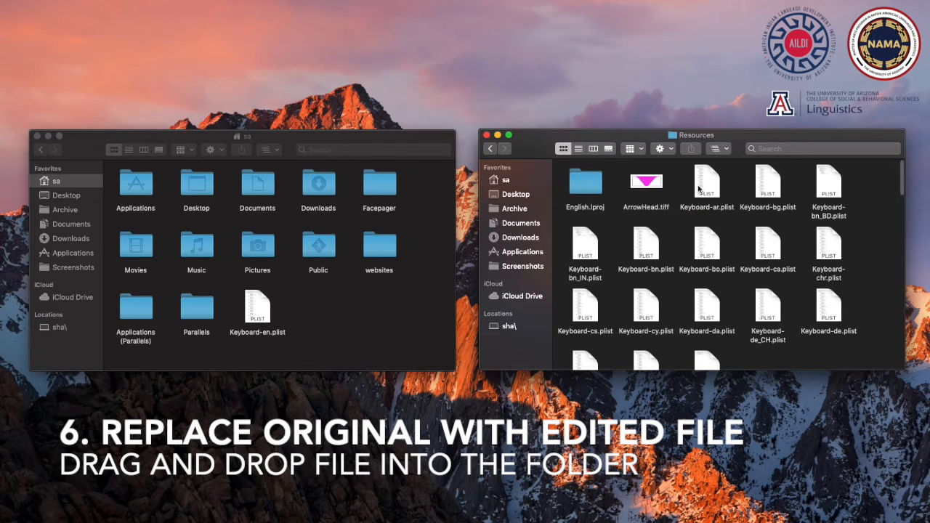
# - Display the Resources folder as a list and locate the original Keyboard-en.plist among the keyboard files
pyautogui.click(579, 149)
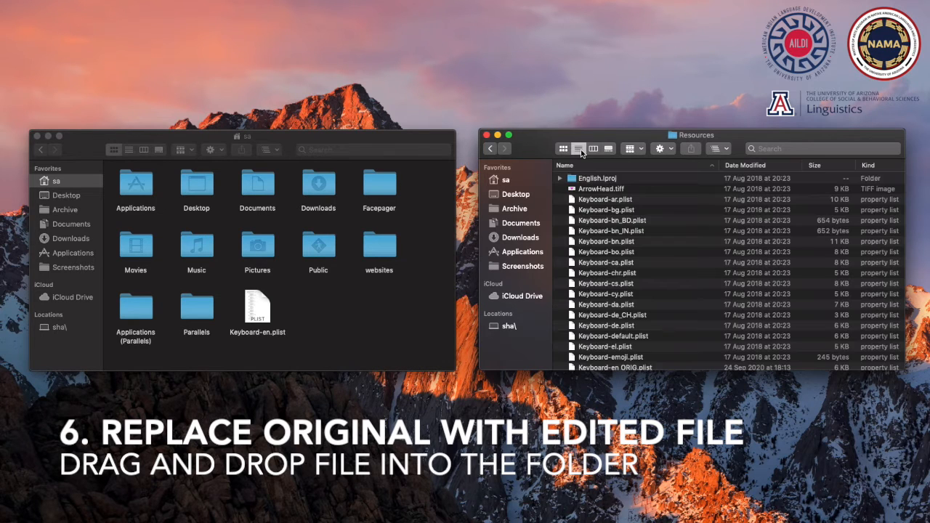
pyautogui.scroll(-2, 643, 330)
pyautogui.scroll(-8, 645, 329)
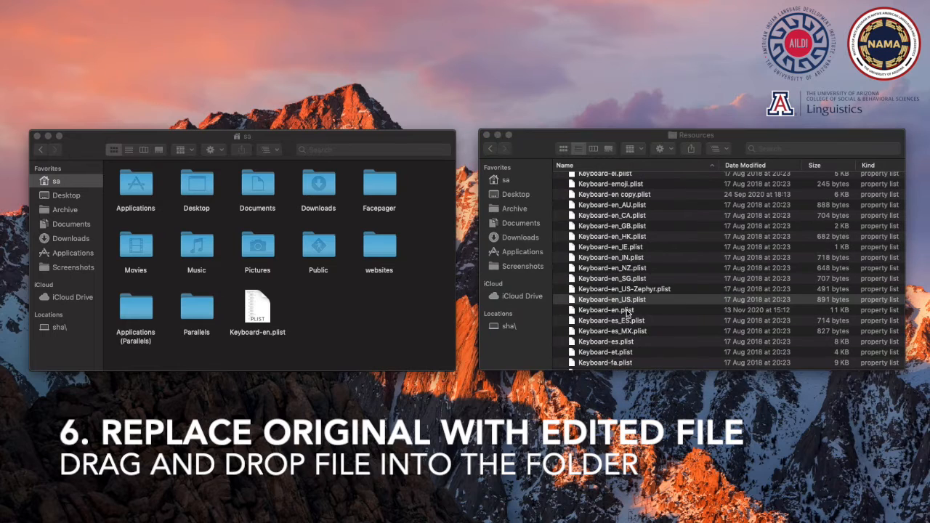
pyautogui.scroll(3, 626, 298)
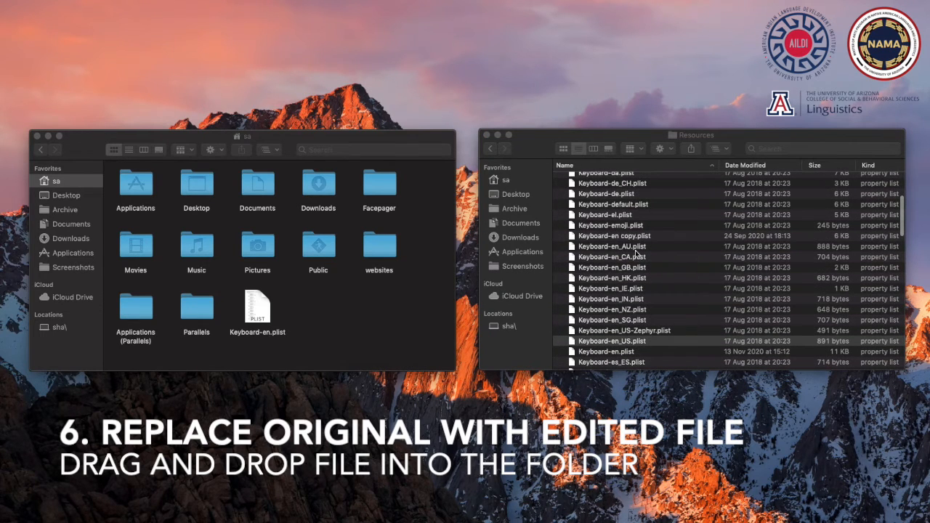
# - Rename Keyboard-en copy.plist in the Resources folder as Keyboard-en ORIGINAL.plist and authorise the change with the account password
pyautogui.click(624, 241)
pyautogui.click(624, 240)
pyautogui.click(626, 238)
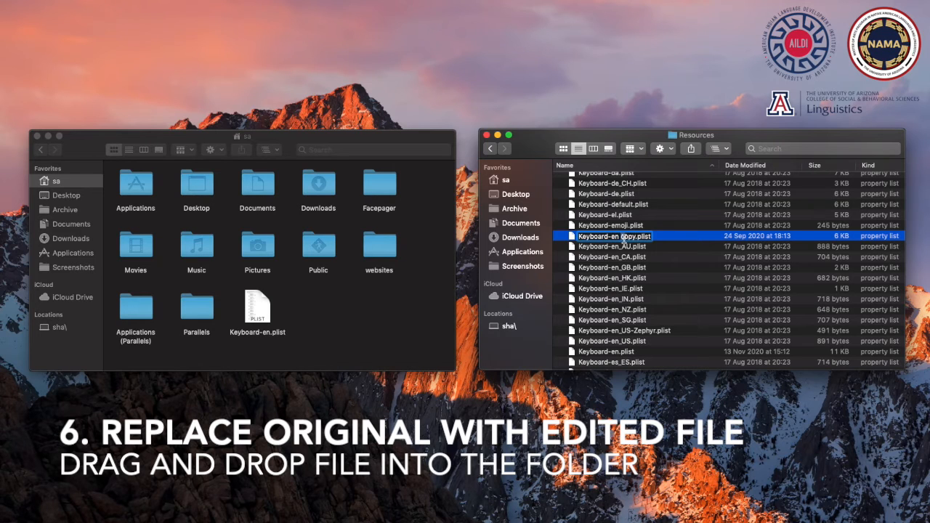
pyautogui.doubleClick(635, 237)
pyautogui.write('ORIGINAL')
pyautogui.press('Return')
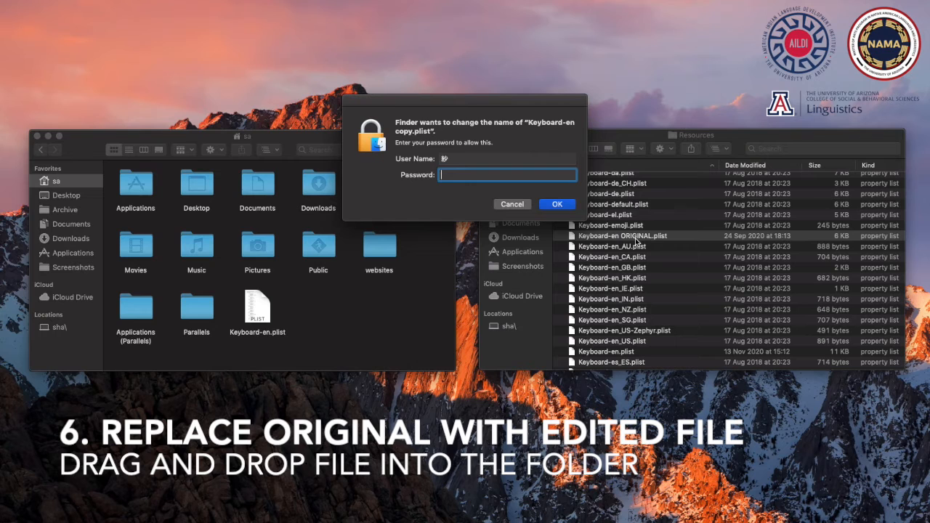
pyautogui.write('*******')
pyautogui.press('Return')
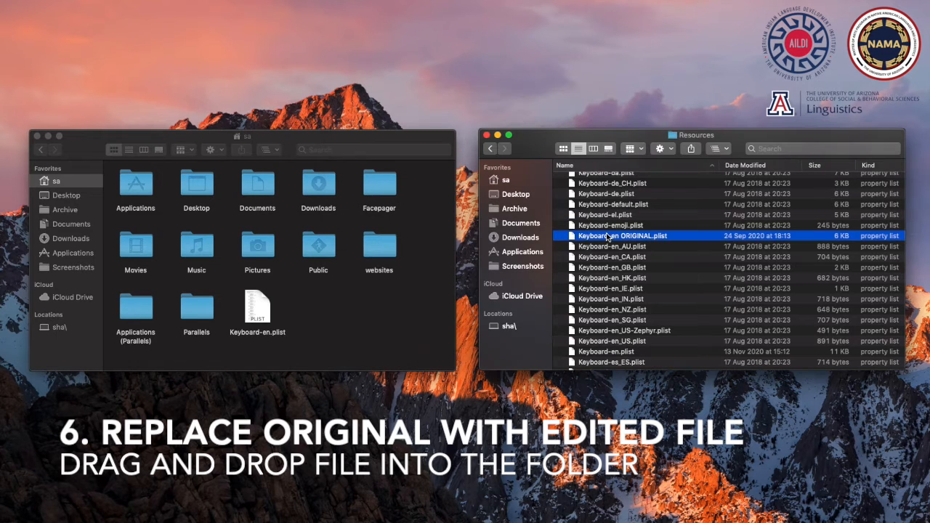
# - Move the edited Keyboard-en.plist from the home folder into Resources, replacing the existing file and authorising with the account password
pyautogui.scroll(-4, 634, 314)
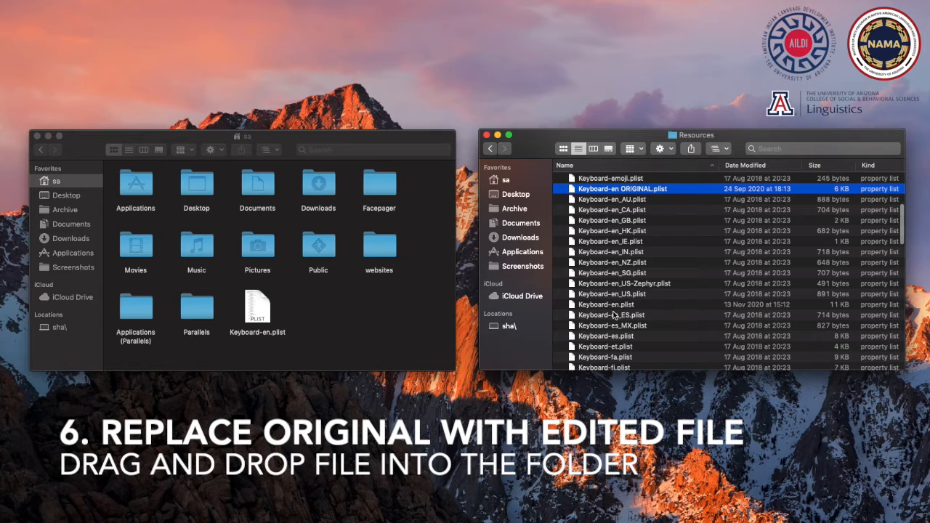
pyautogui.moveTo(256, 311); pyautogui.dragTo(272, 316)
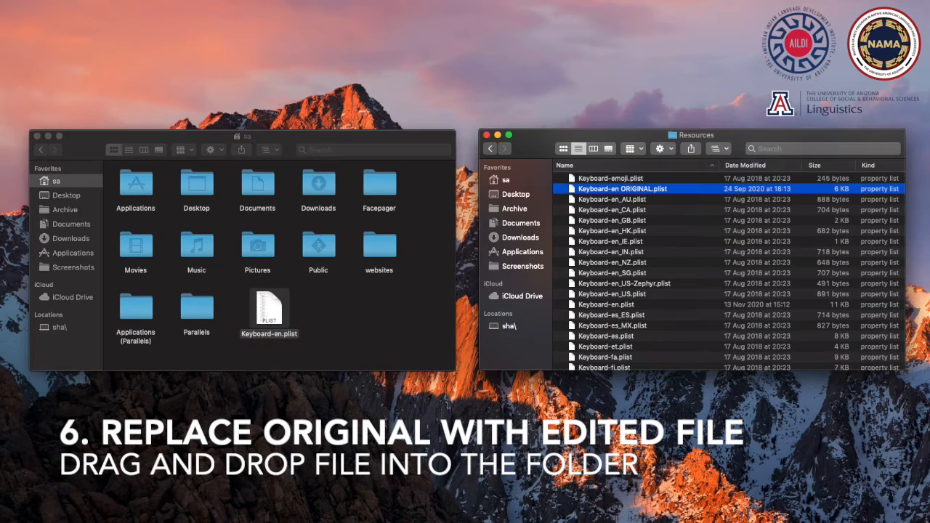
pyautogui.moveTo(263, 317); pyautogui.dragTo(618, 314)
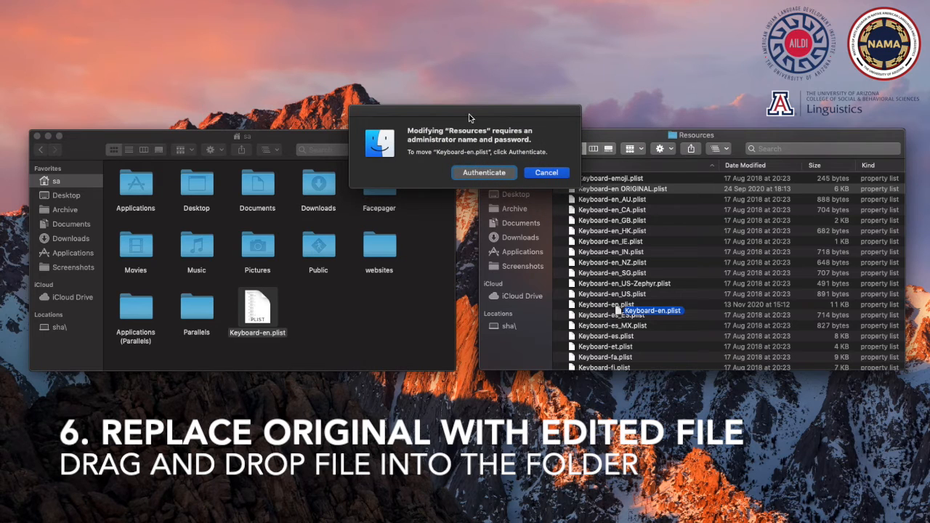
pyautogui.click(469, 174)
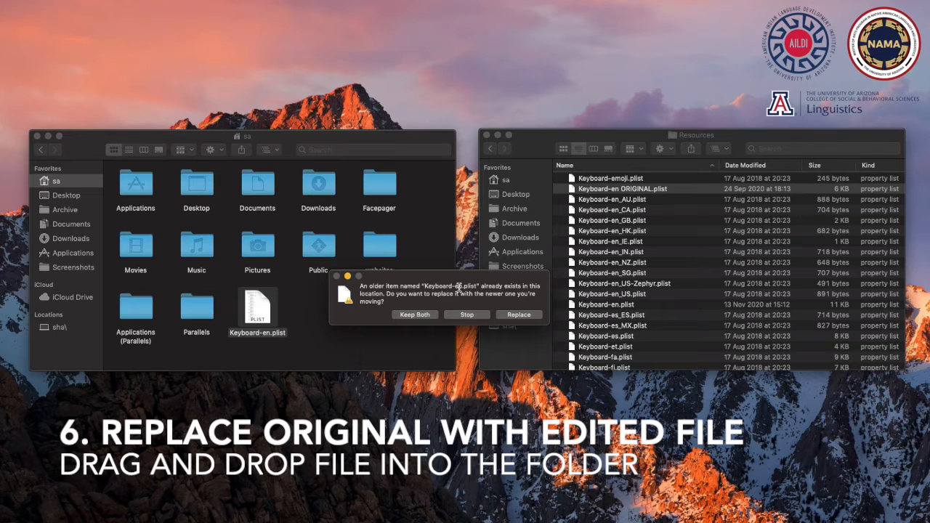
pyautogui.click(518, 314)
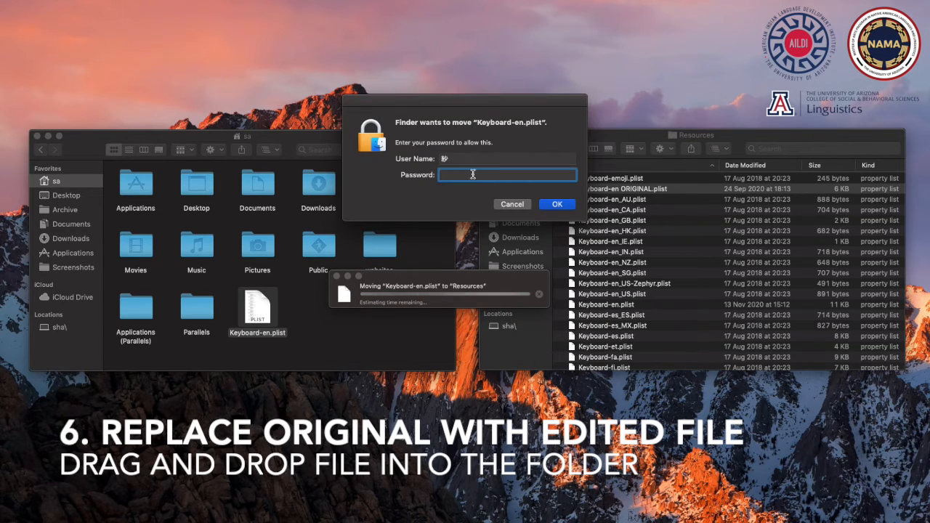
pyautogui.write('•••••')
pyautogui.press('Return')
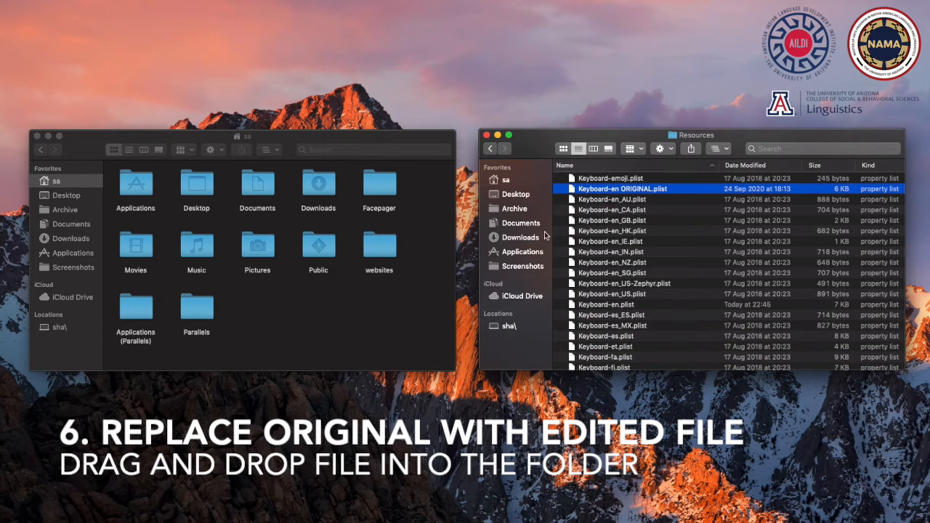
# - In an untitled text document, insert the fourth press-and-hold variants of lowercase c and capital C, plus the first variant of d
pyautogui.write('c')
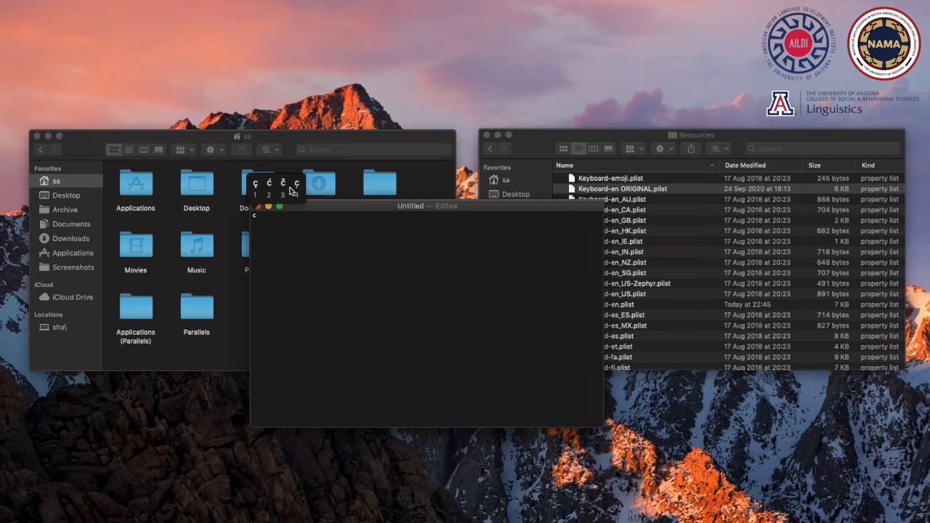
pyautogui.click(297, 191)
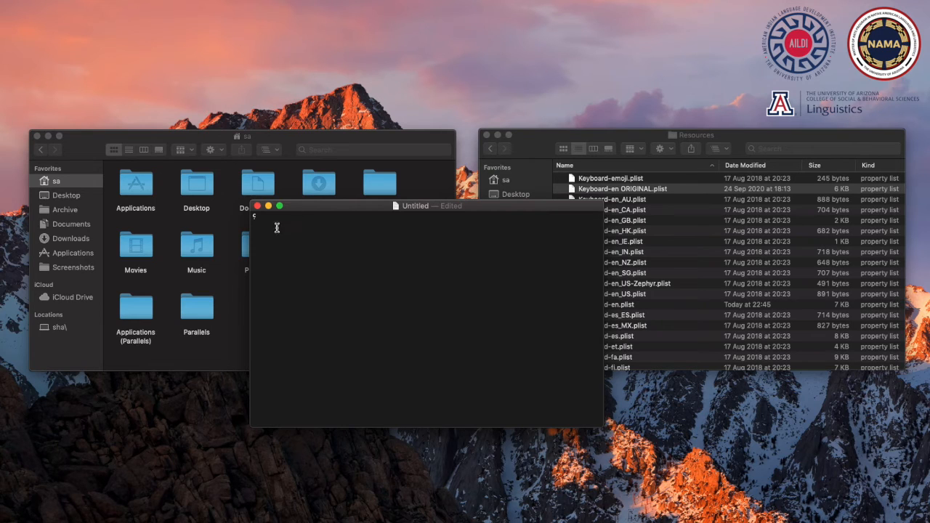
pyautogui.write('c')
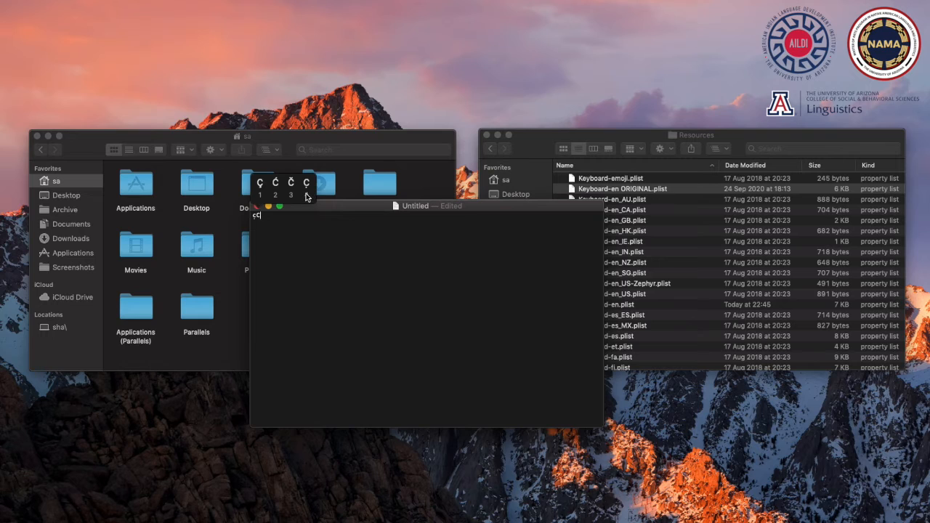
pyautogui.click(306, 196)
pyautogui.write('d')
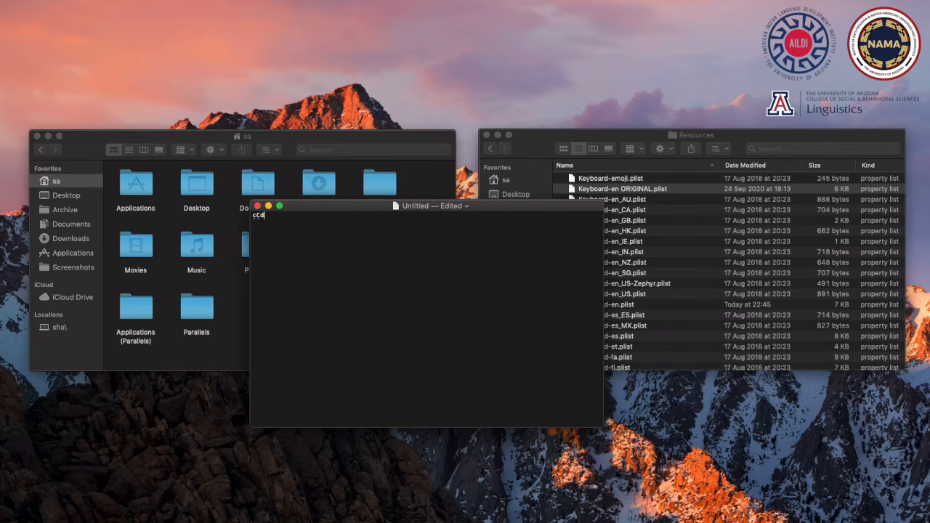
pyautogui.click(262, 189)
# - Enlarge the text in the untitled document and examine the marks below the inserted special characters
pyautogui.press('BackSpace')
pyautogui.press('BackSpace')
pyautogui.scroll(2, 259, 220)
pyautogui.hscroll(-1, 259, 221)
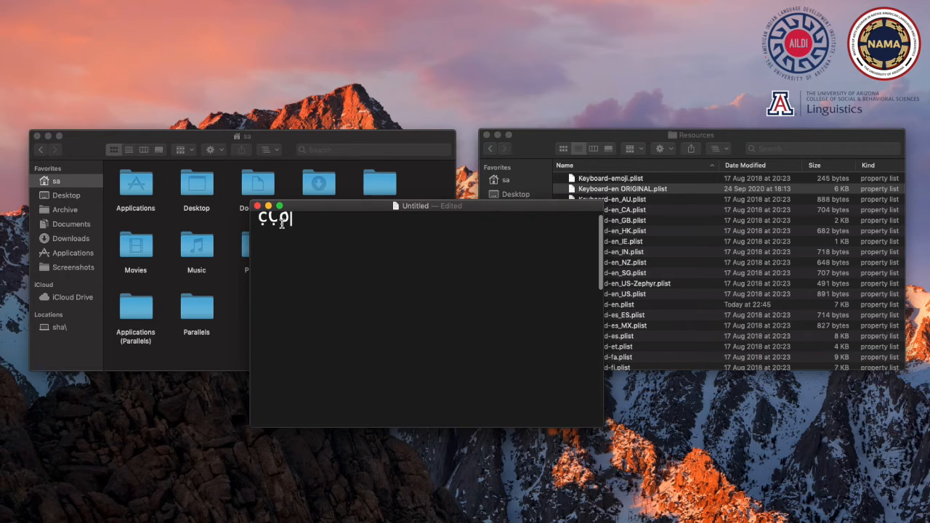
pyautogui.click(268, 223)
pyautogui.click(290, 223)
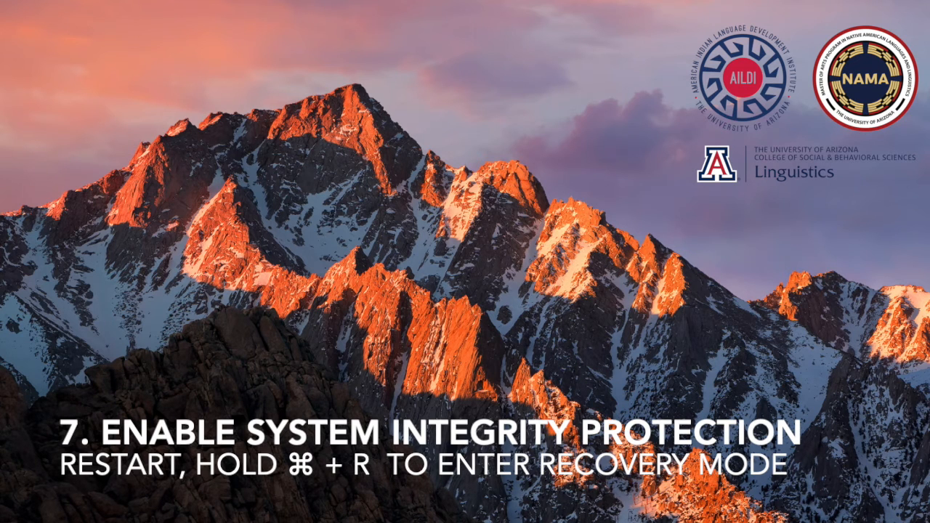
# - Restart the Mac into recovery mode to reach macOS Utilities
pyautogui.click(15, 0)
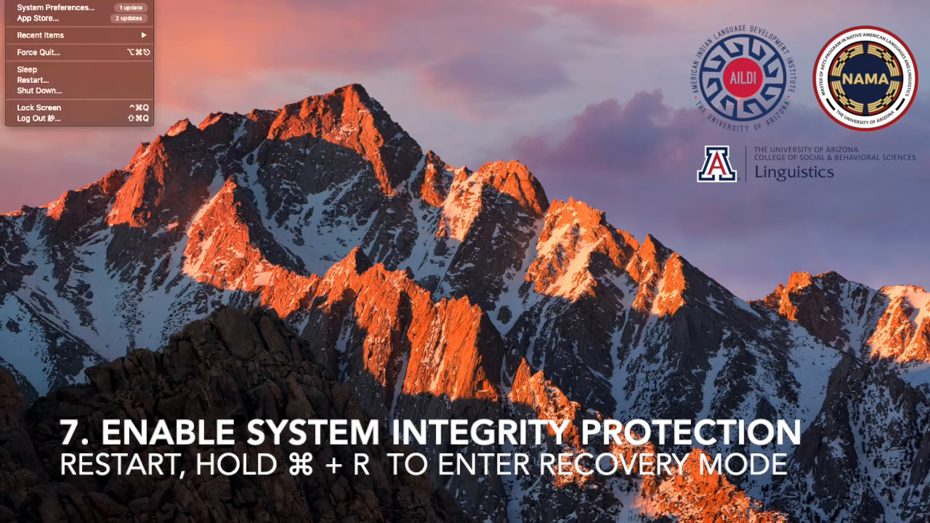
pyautogui.click(34, 80)
pyautogui.click(548, 191)
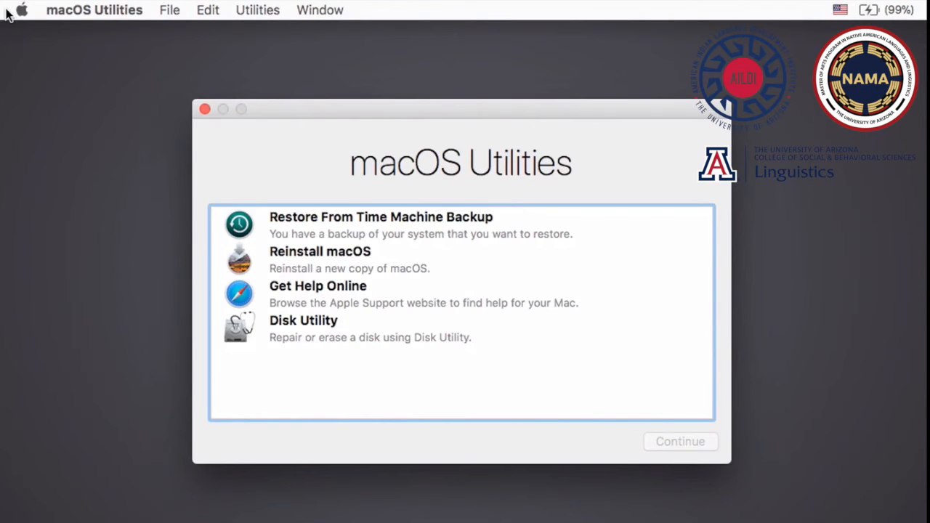
# - Enable System Integrity Protection with csrutil in the recovery mode Terminal and restart the Mac
pyautogui.click(254, 10)
pyautogui.click(288, 102)
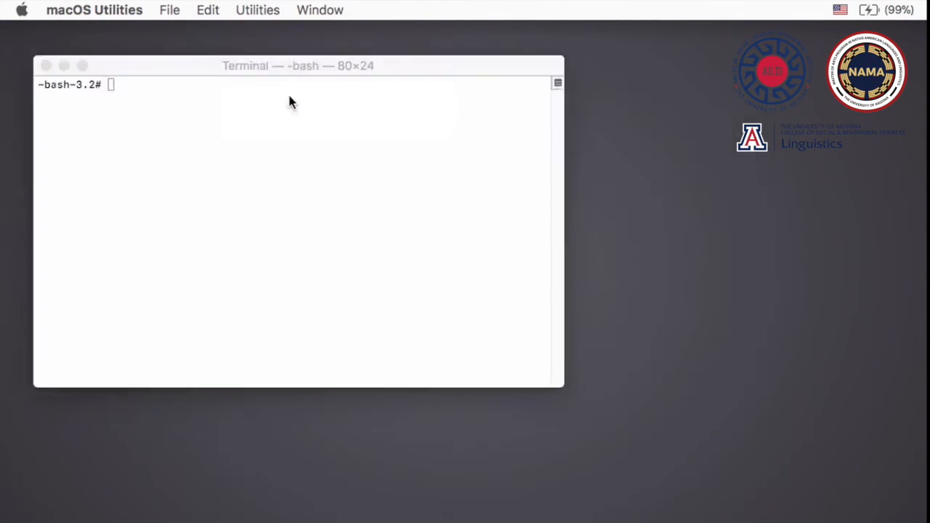
pyautogui.write('csrutil')
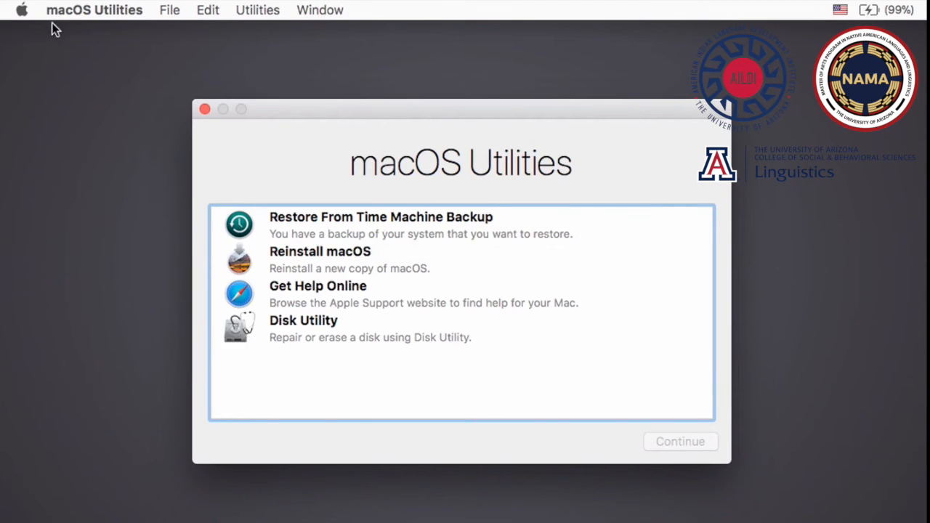
pyautogui.click(22, 10)
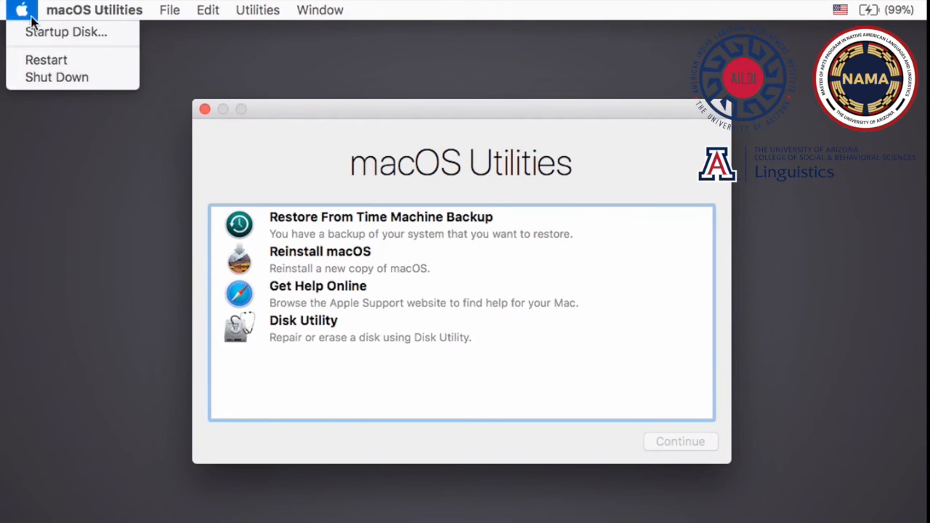
pyautogui.click(46, 62)
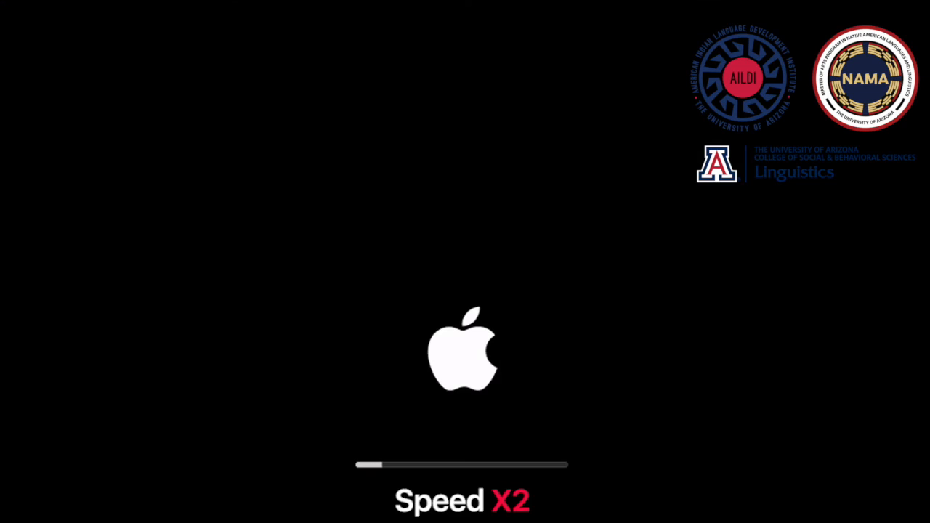